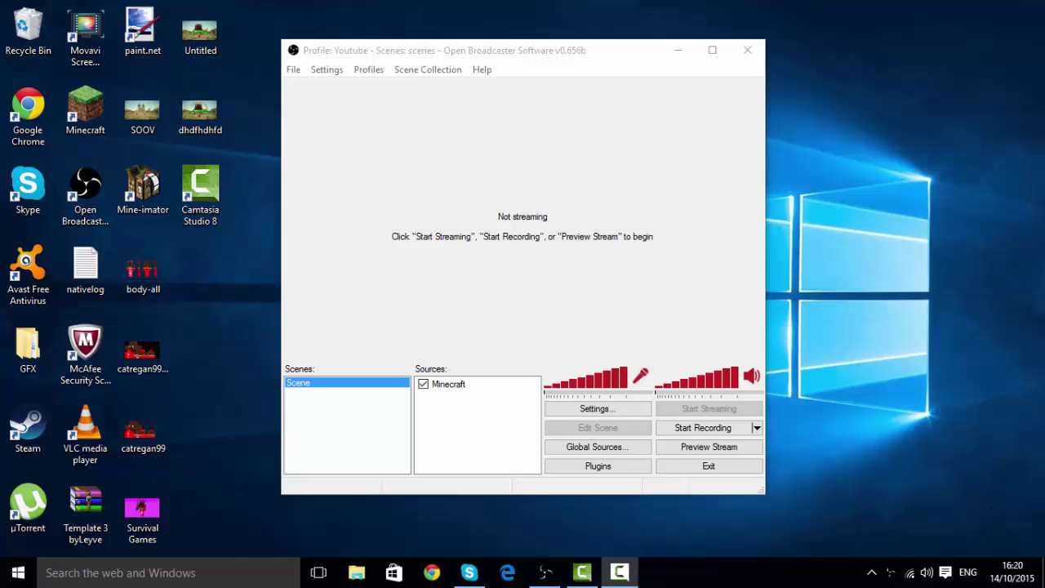
Switch to Google Chrome and open the download page at obsproject.com/download
click(432, 574)
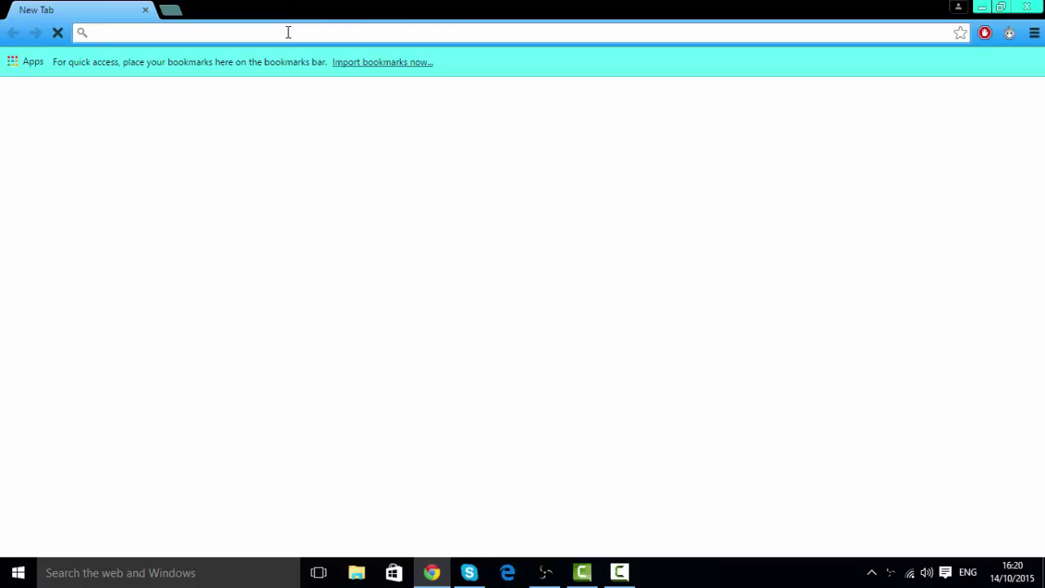
text(obs)
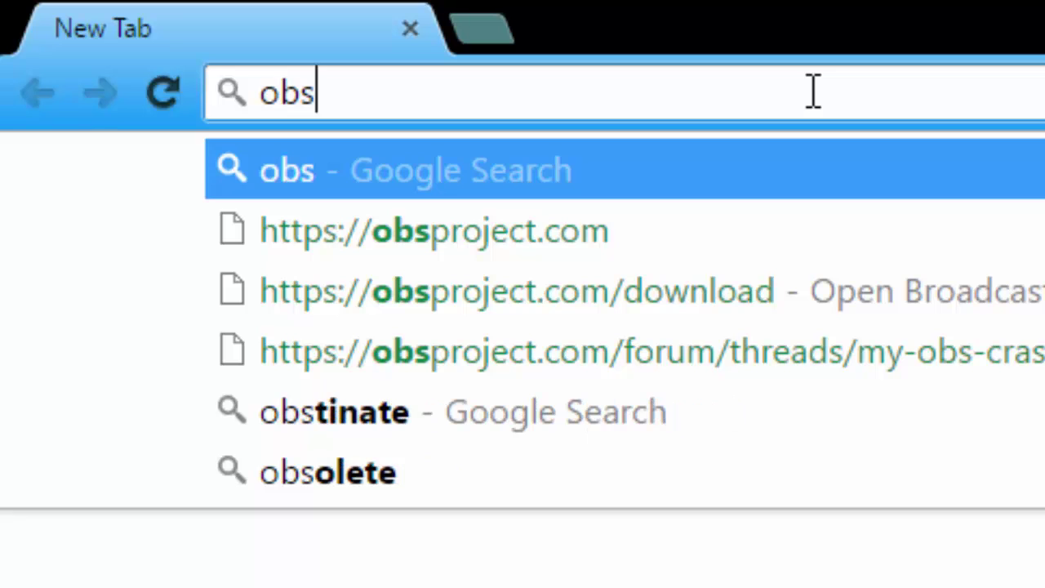
key(Down)
key(Down)
key(Return)
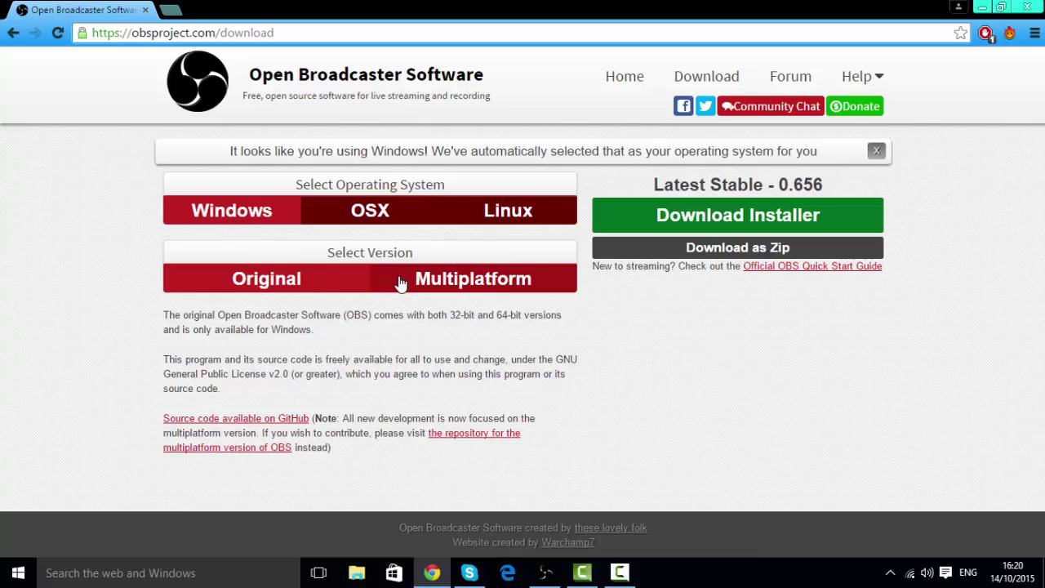
Read the description of the Multiplatform version on the download page and return to the Original version
click(457, 283)
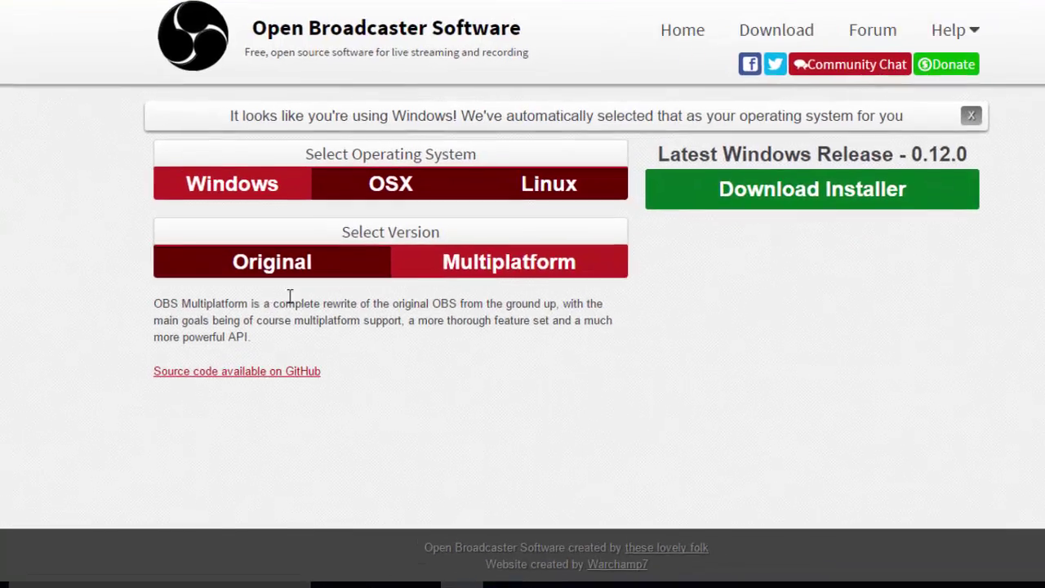
drag(326, 316, 259, 317)
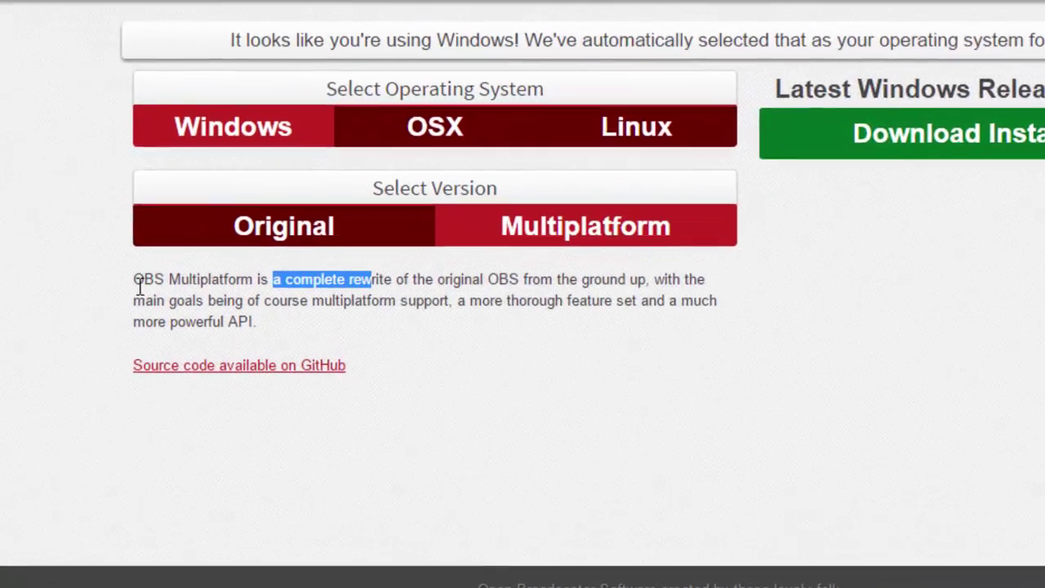
click(167, 319)
drag(128, 274, 660, 266)
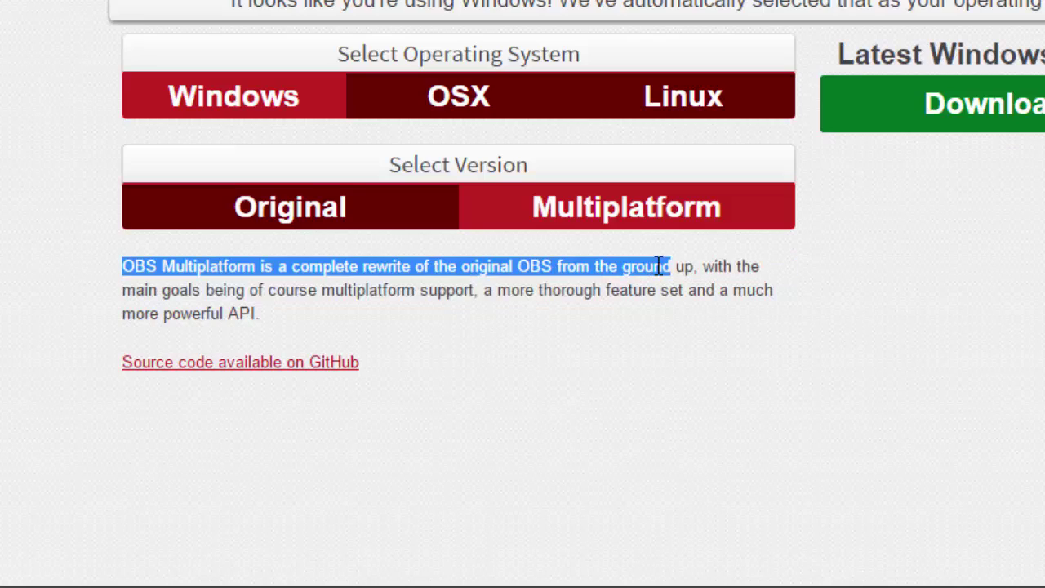
click(665, 265)
click(298, 220)
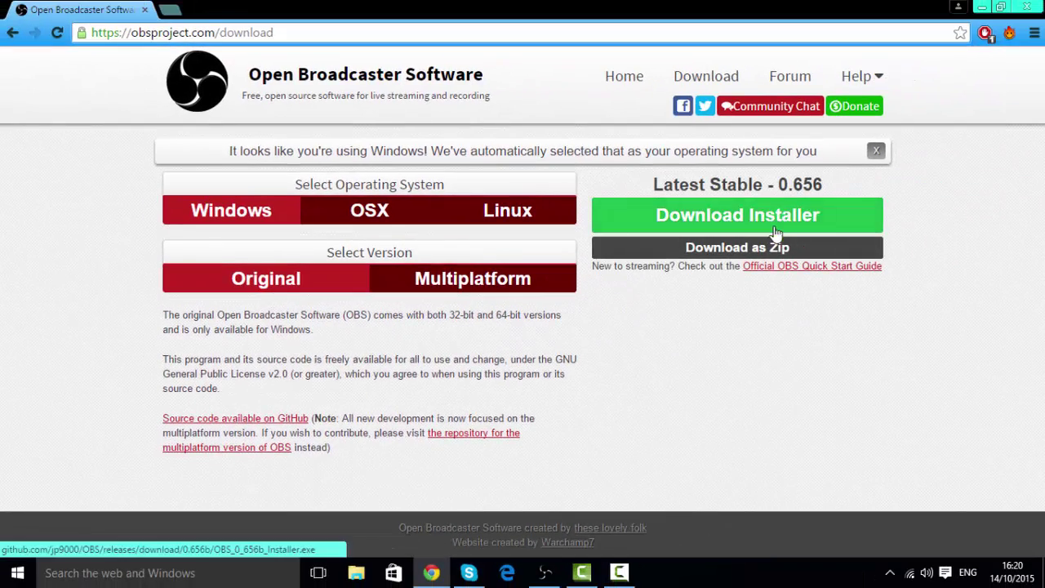
Download the Windows installer of the Original version, dismiss the download notice and close the browser
click(757, 222)
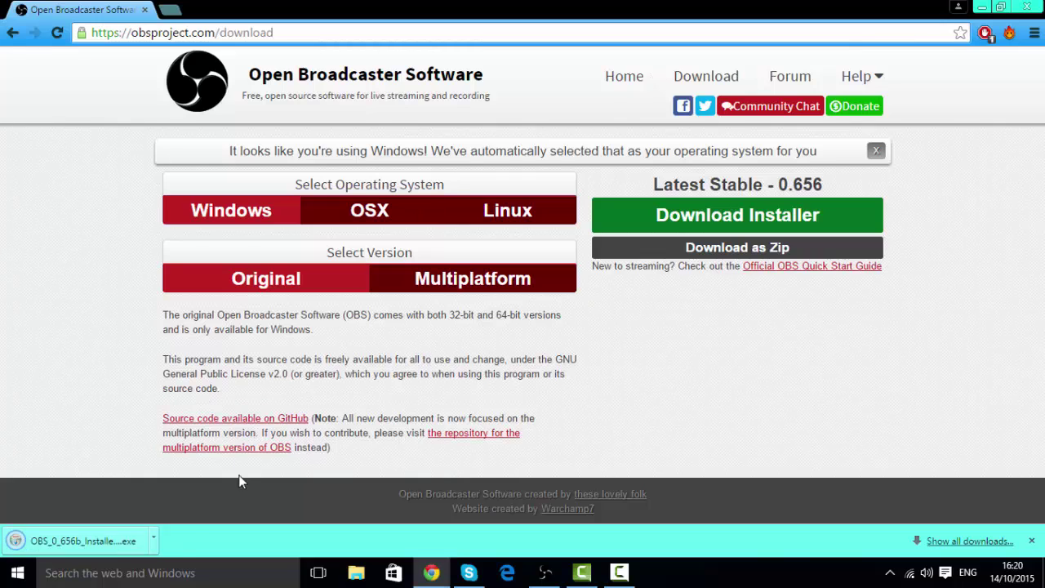
click(154, 538)
click(711, 482)
click(1033, 540)
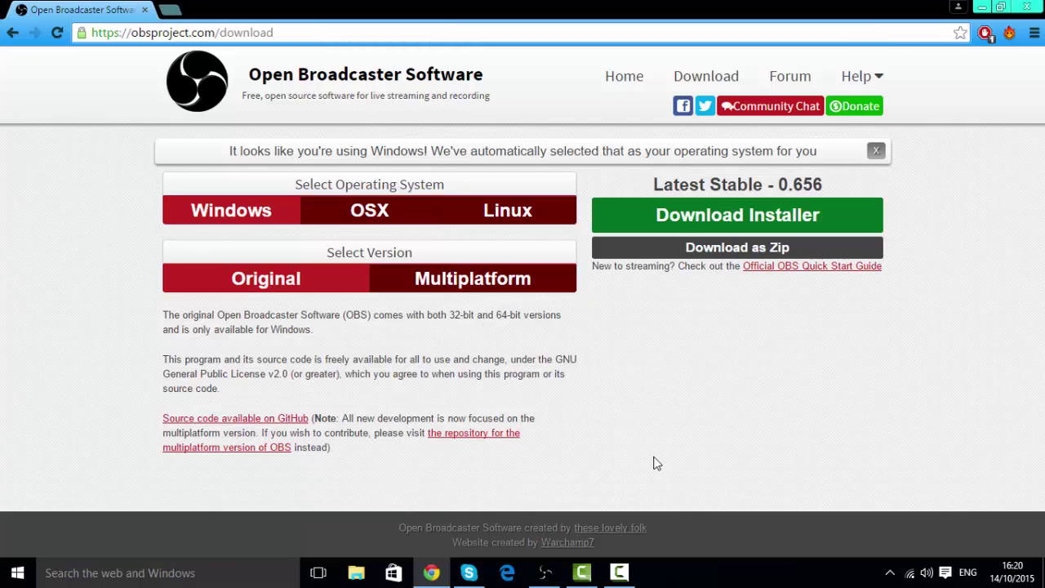
click(144, 10)
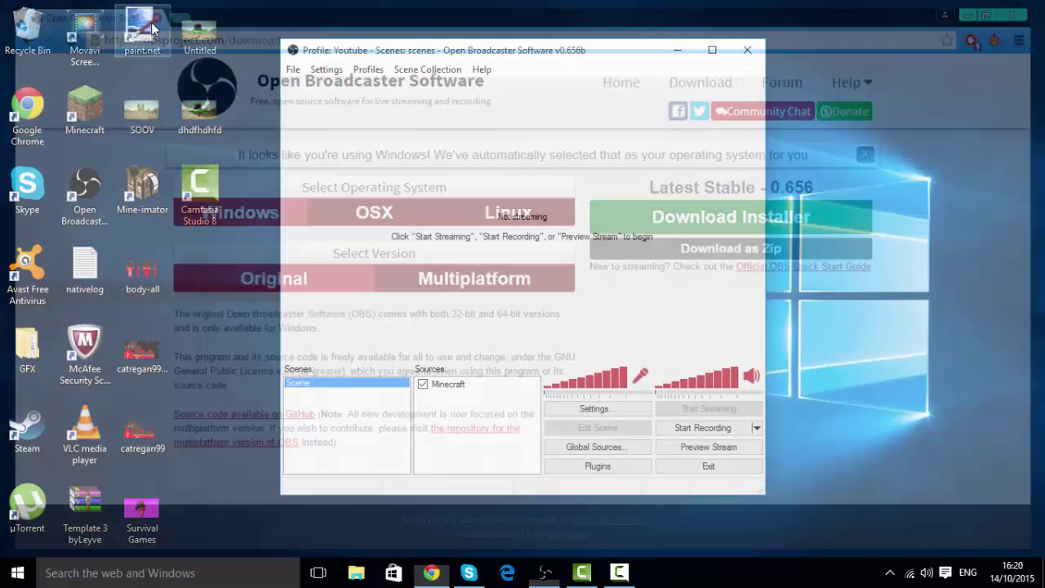
Delete the Minecraft source from the scene in Open Broadcaster Software
mouse_move(536, 56)
mouse_down()
mouse_move(555, 78)
mouse_move(558, 63)
mouse_move(538, 56)
mouse_up()
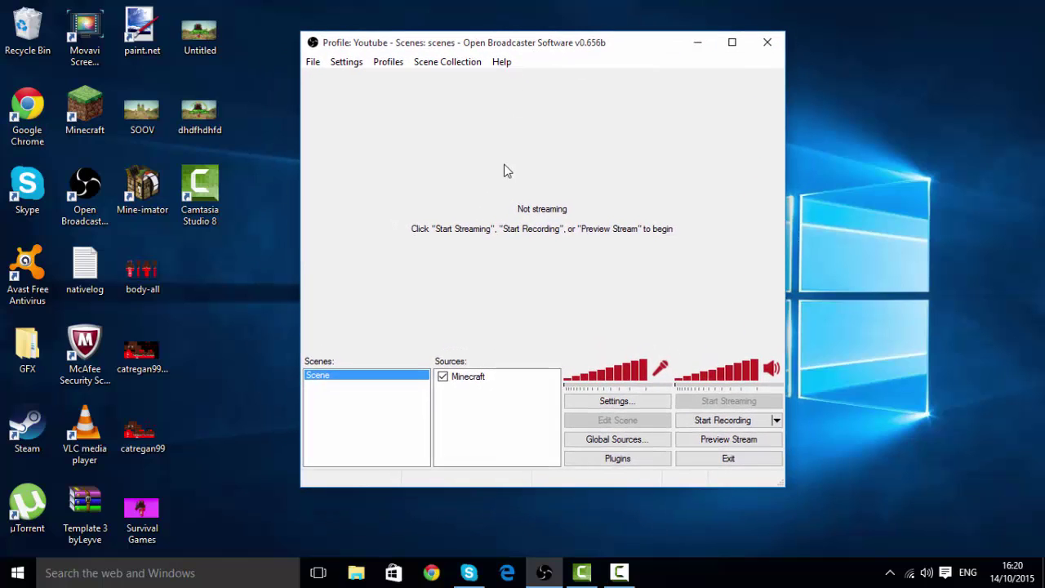
click(481, 376)
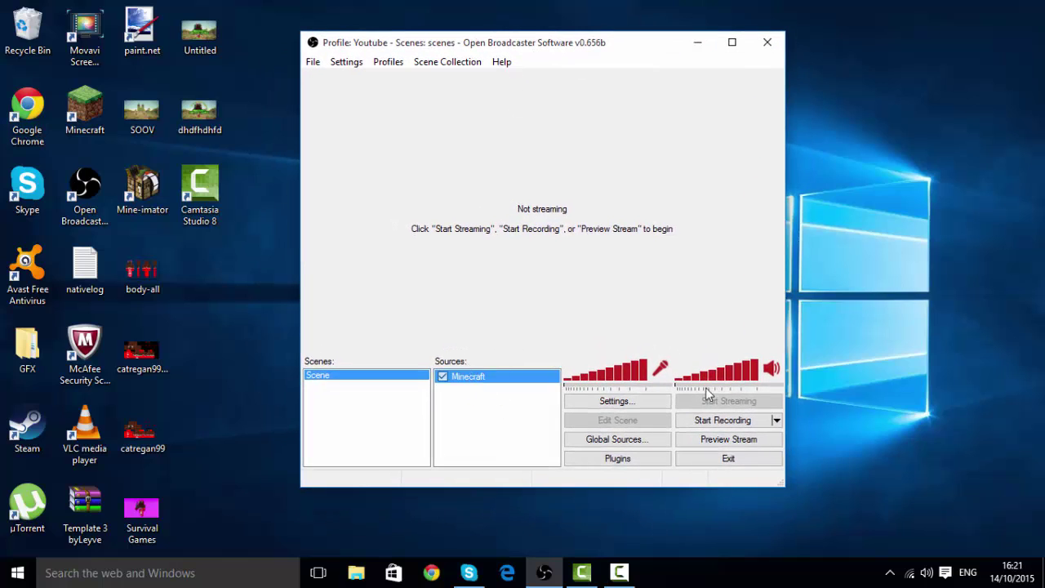
key(Delete)
click(537, 337)
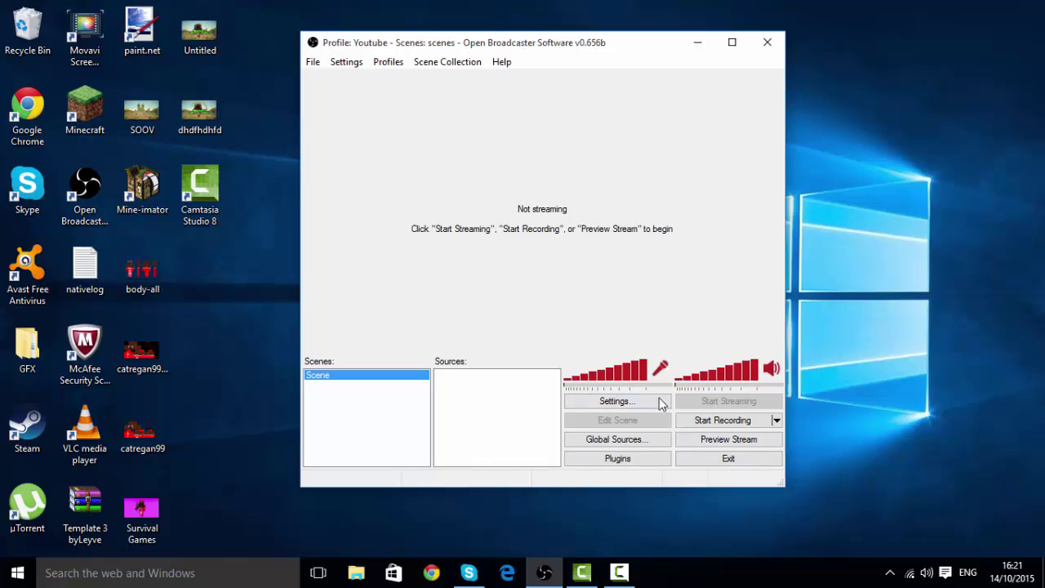
Open the general settings and move the settings window clear of the desktop icons
click(614, 401)
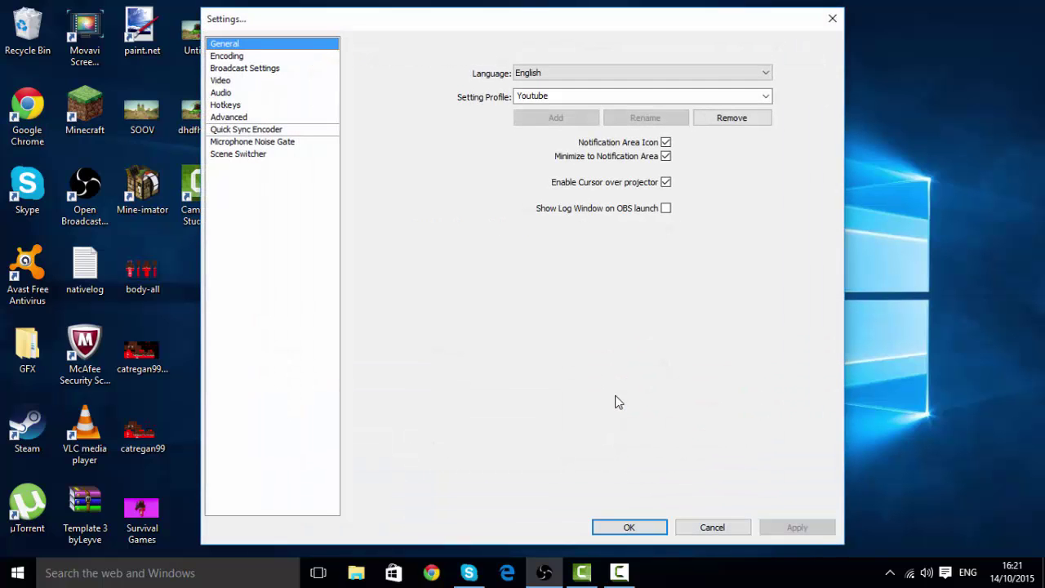
click(832, 18)
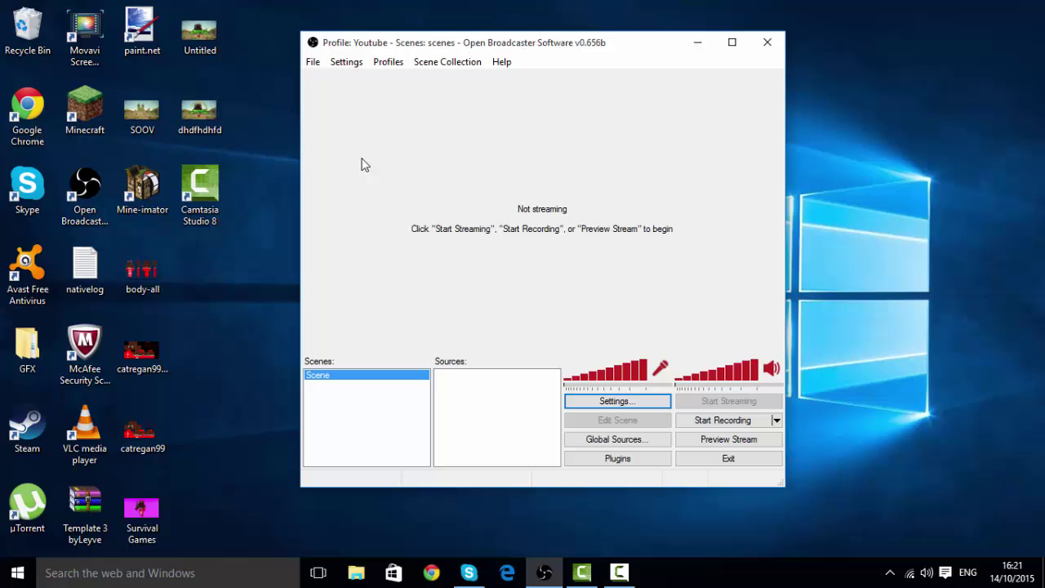
click(346, 62)
click(365, 80)
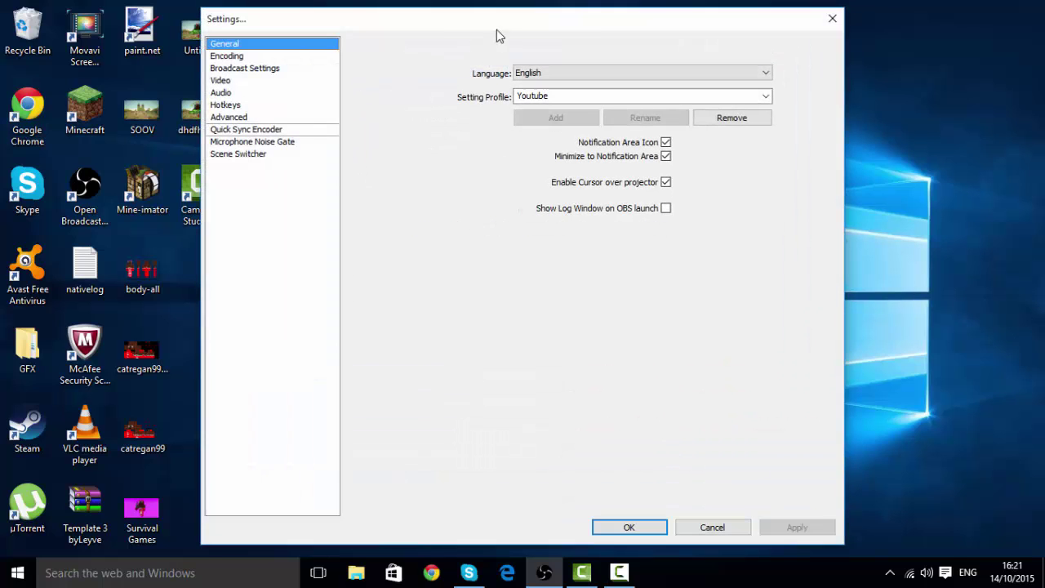
drag(496, 31, 611, 26)
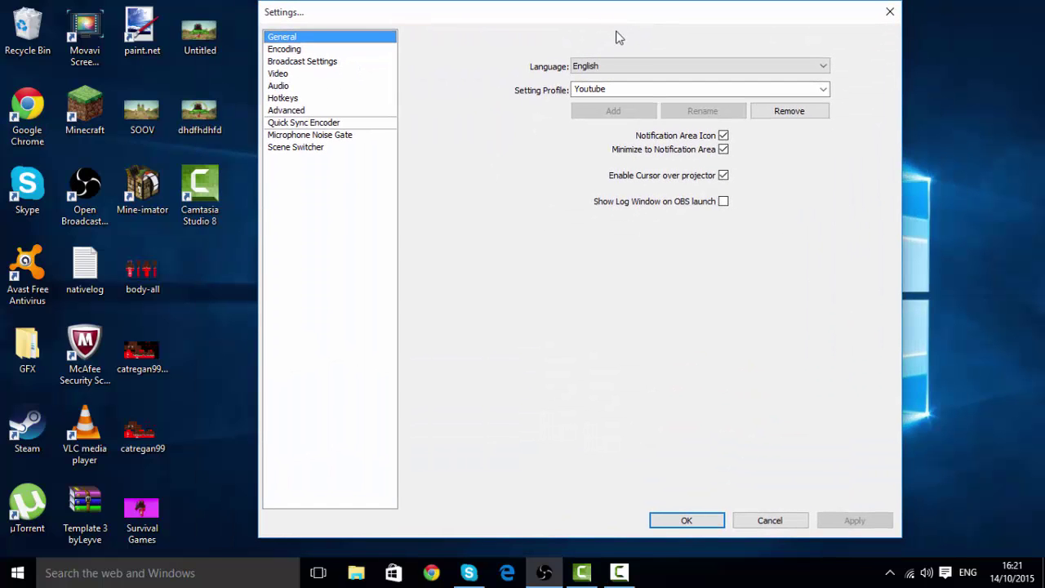
Try Galego as the interface language and set the language back to English
click(584, 70)
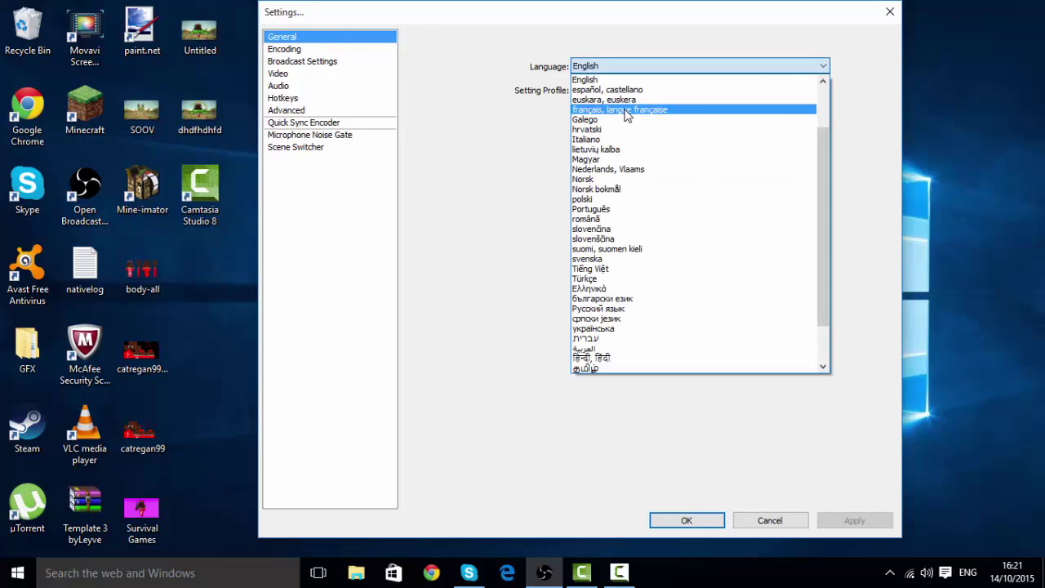
click(621, 123)
click(621, 67)
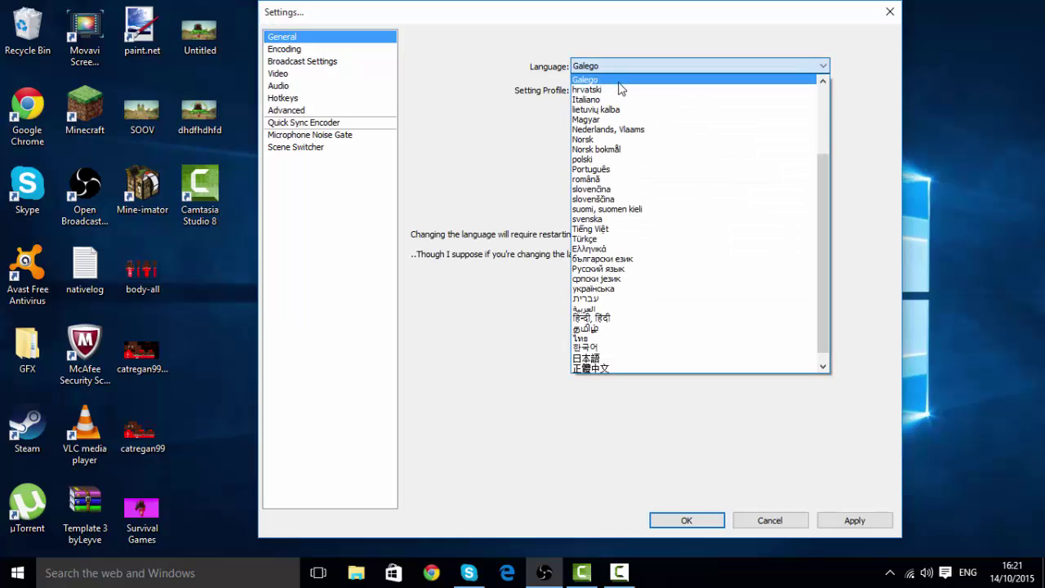
scroll(636, 118, up, 4)
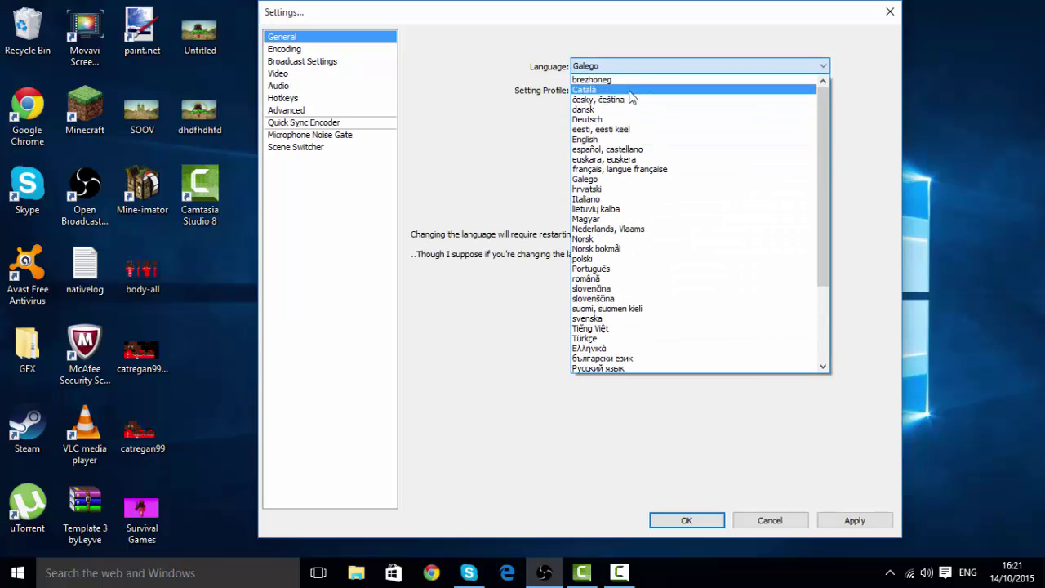
click(621, 139)
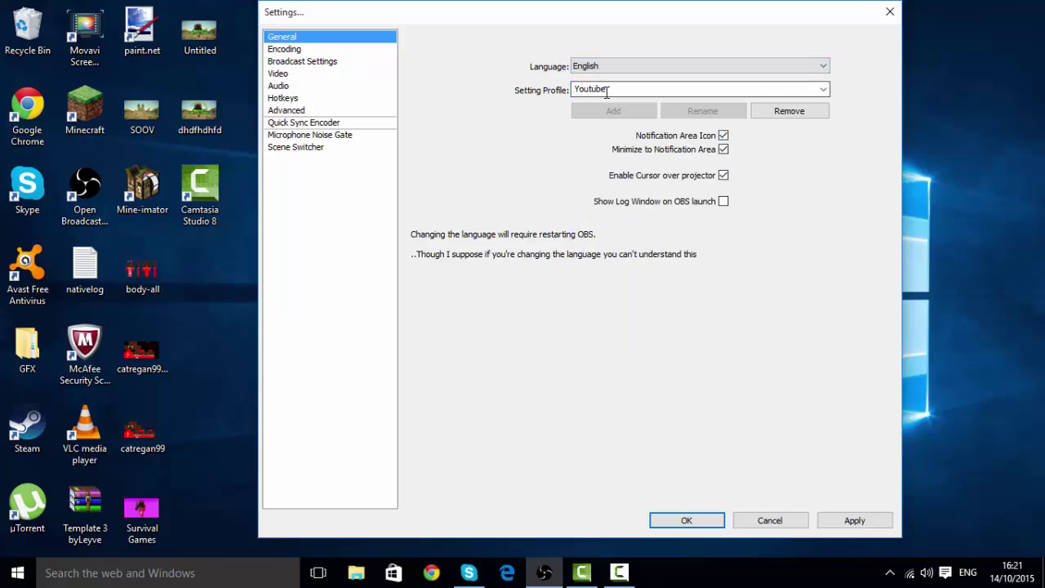
Remove the Youtube setting profile after trying out the Untitled profile
double_click(631, 96)
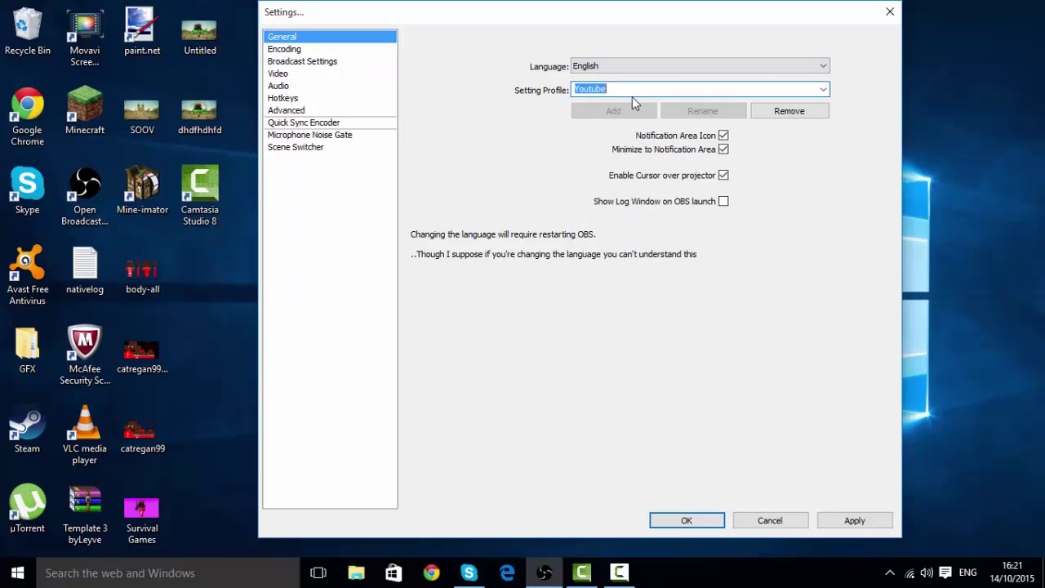
click(822, 89)
click(745, 113)
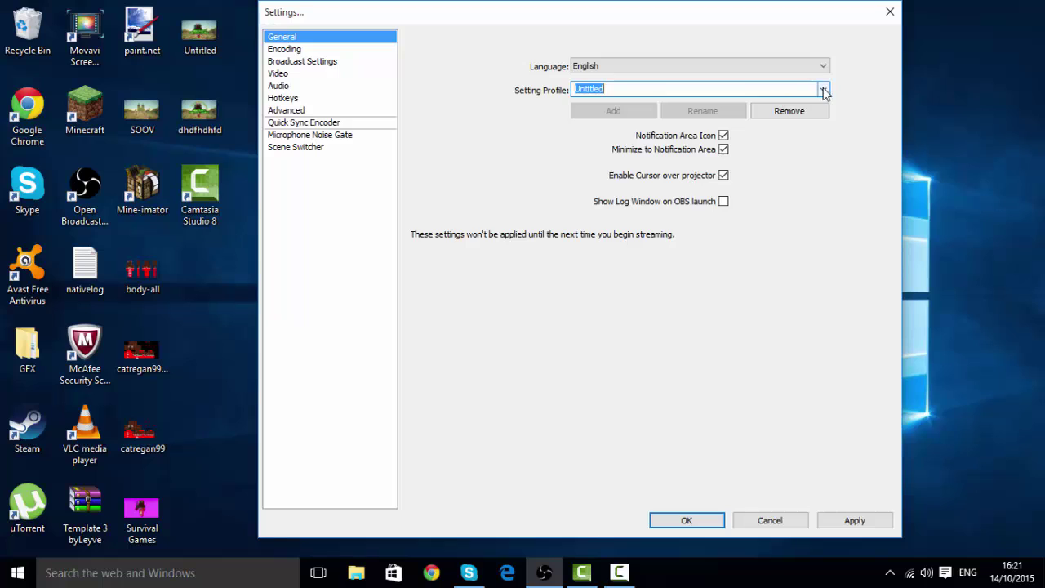
click(822, 88)
click(781, 120)
click(792, 114)
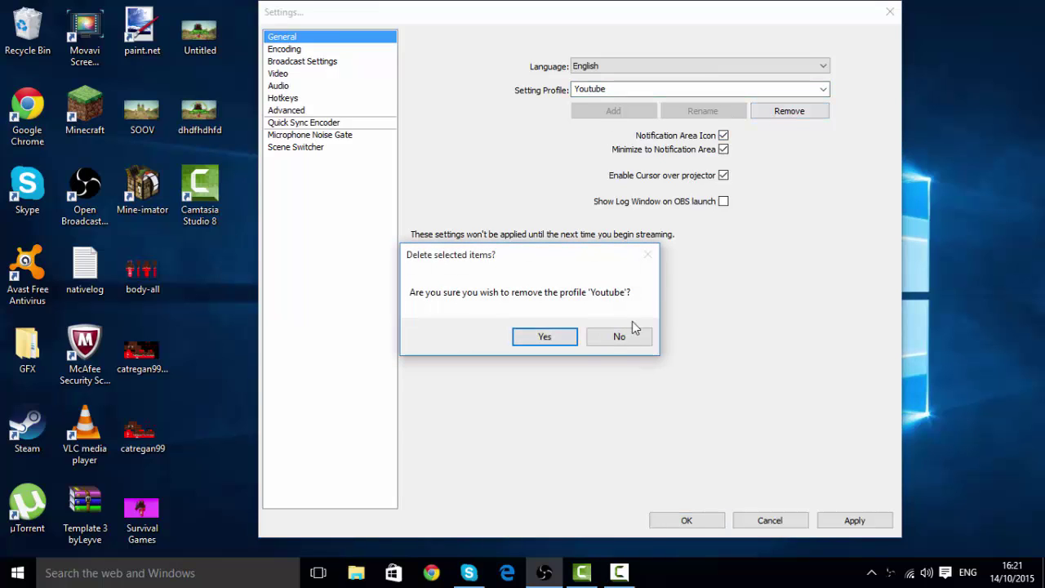
click(553, 340)
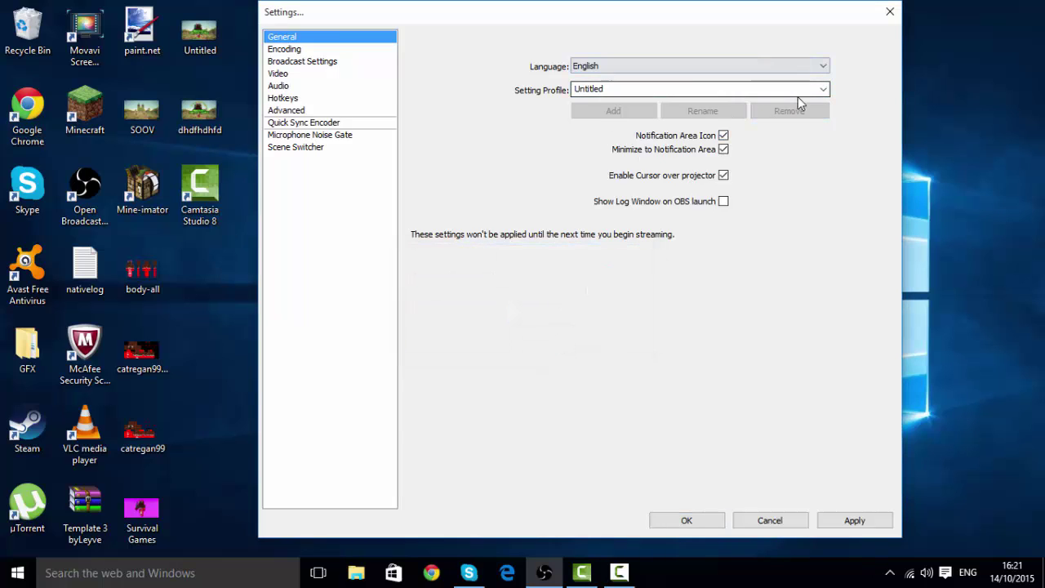
Disable the notification area icon and add a setting profile named gdyhdhhgfh
click(721, 136)
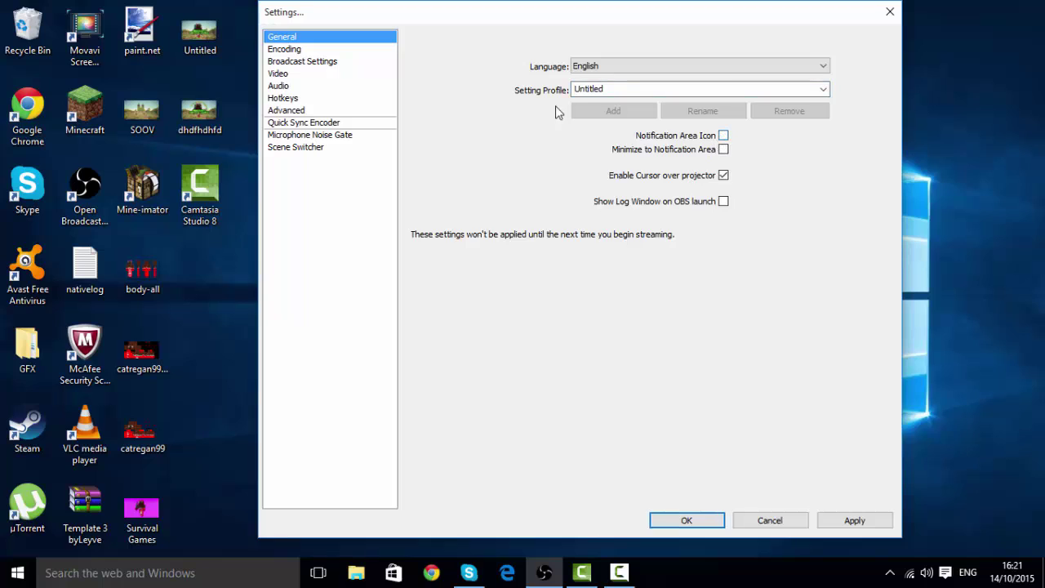
click(727, 95)
text(gdyhdhhgfh)
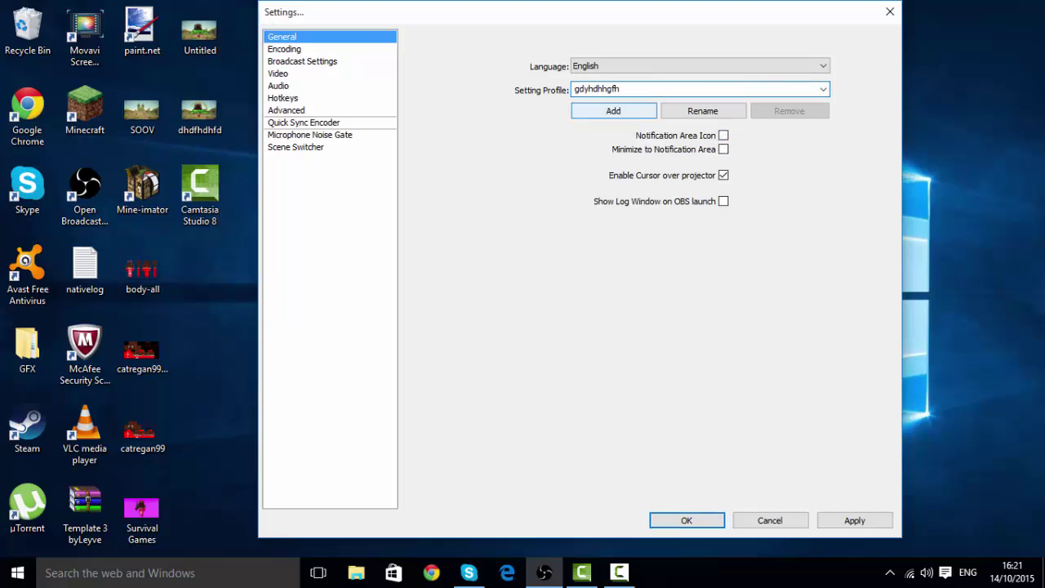
click(619, 111)
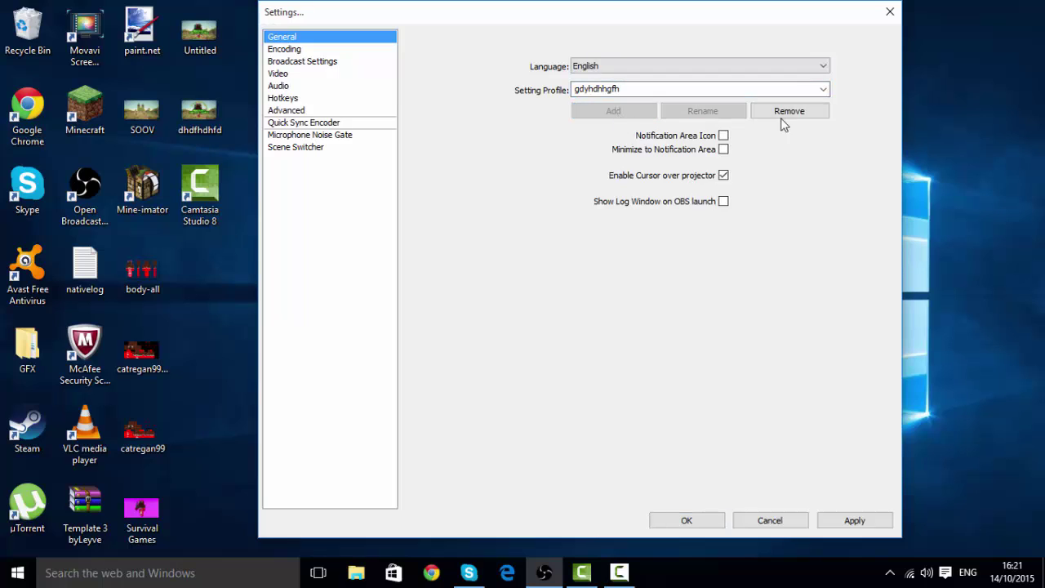
Remove the gdyhdhhgfh setting profile
click(822, 89)
click(823, 91)
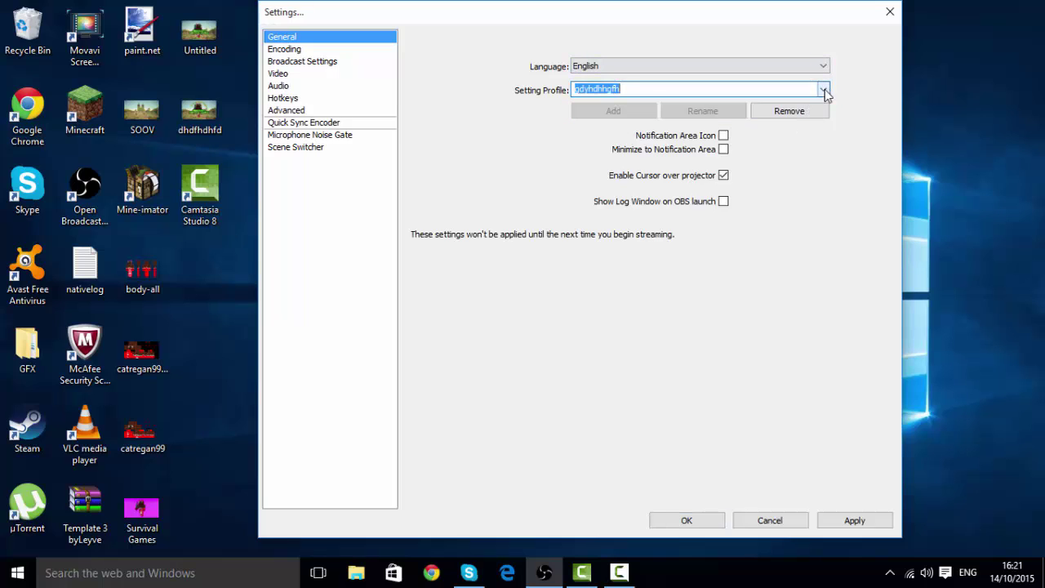
click(815, 110)
click(552, 336)
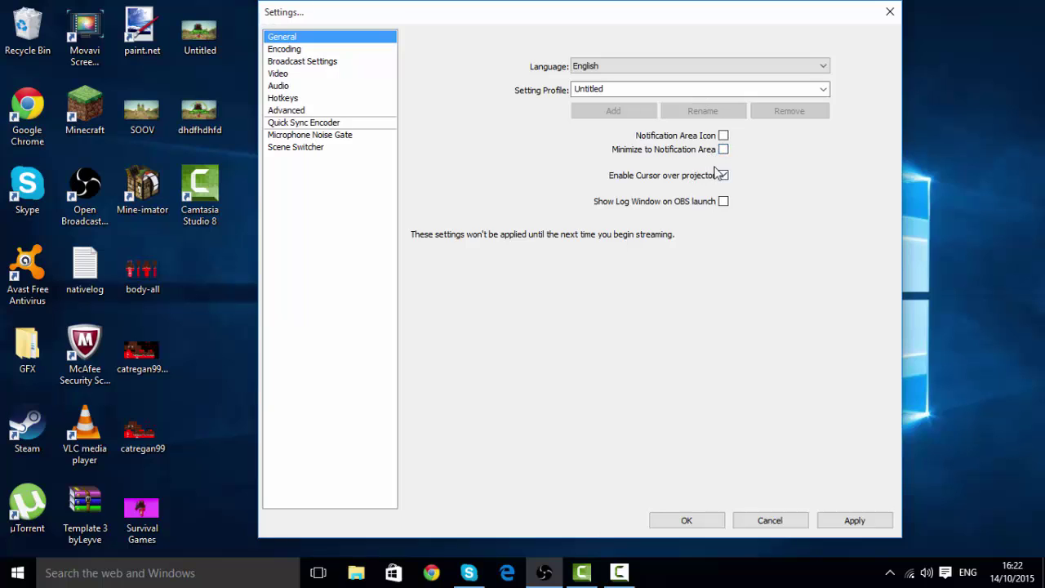
Enable Notification Area Icon and Minimize to Notification Area, and apply the general settings
click(723, 135)
click(723, 149)
click(868, 520)
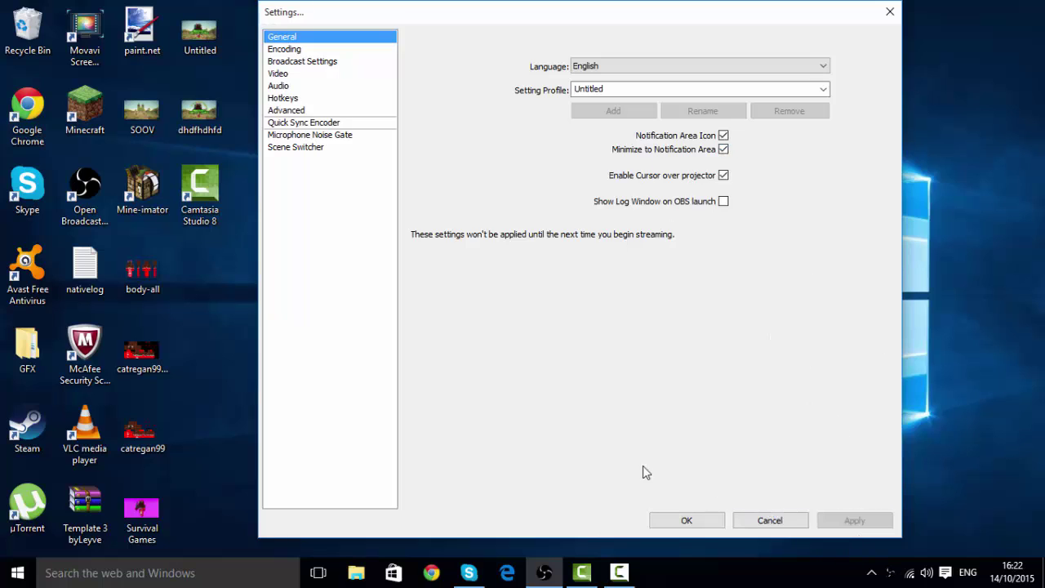
In the encoding settings, choose AAC as the audio codec and 48kHz as the audio format
click(279, 52)
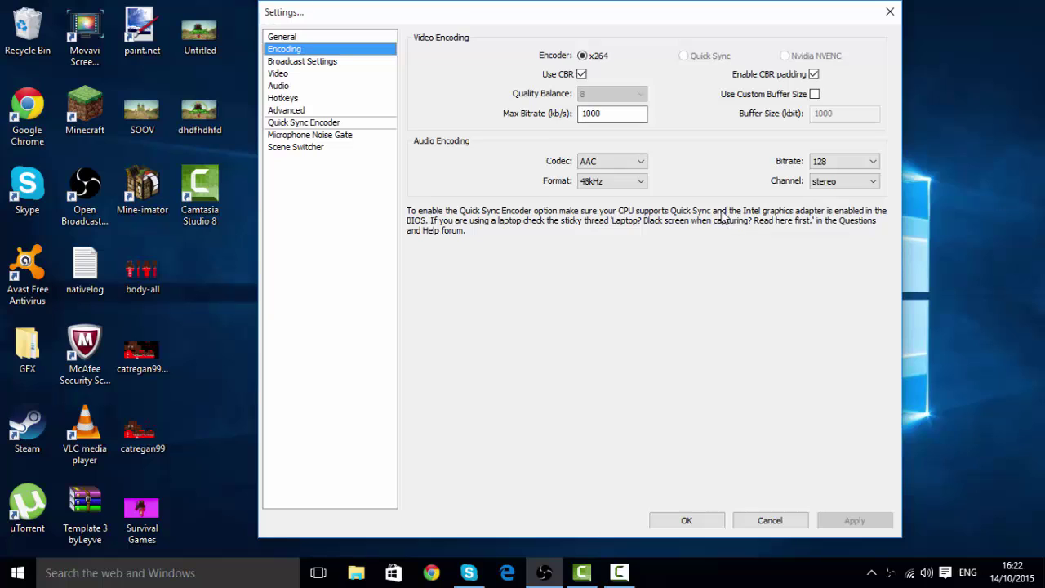
click(630, 161)
click(625, 186)
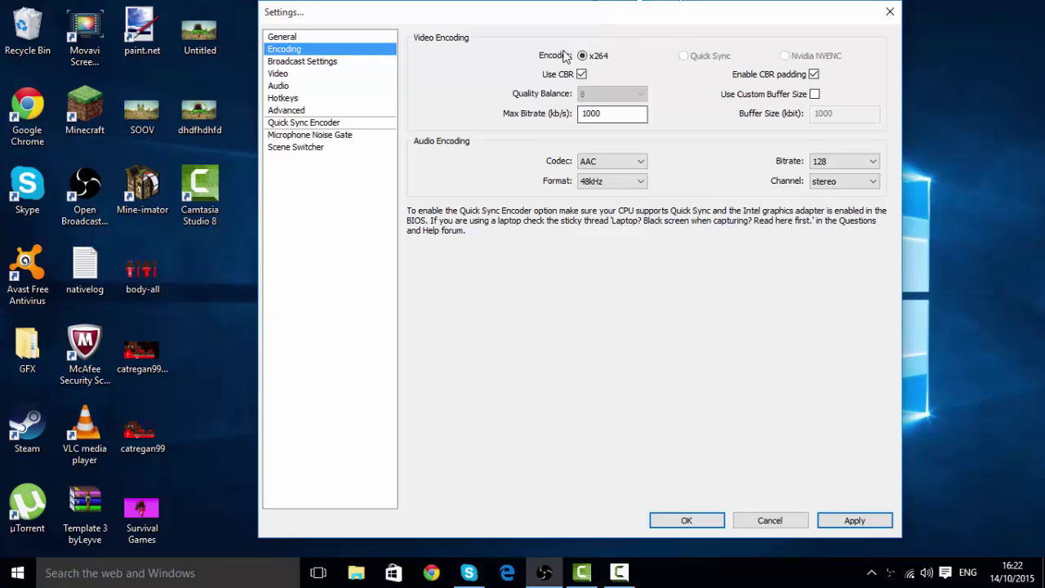
click(621, 183)
click(625, 205)
Set the audio encoding bitrate to 320
click(857, 162)
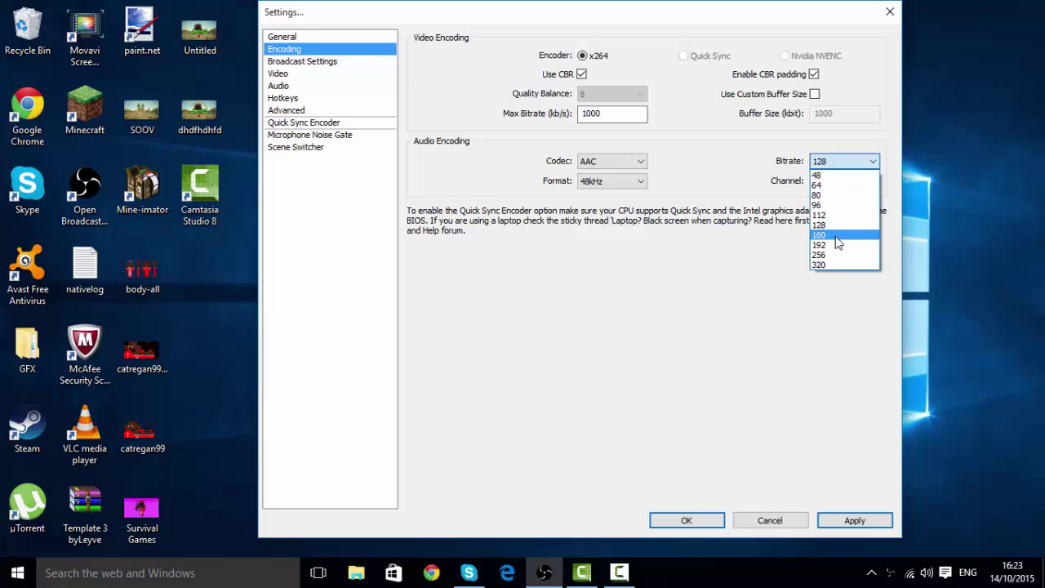
click(820, 174)
click(872, 161)
click(842, 264)
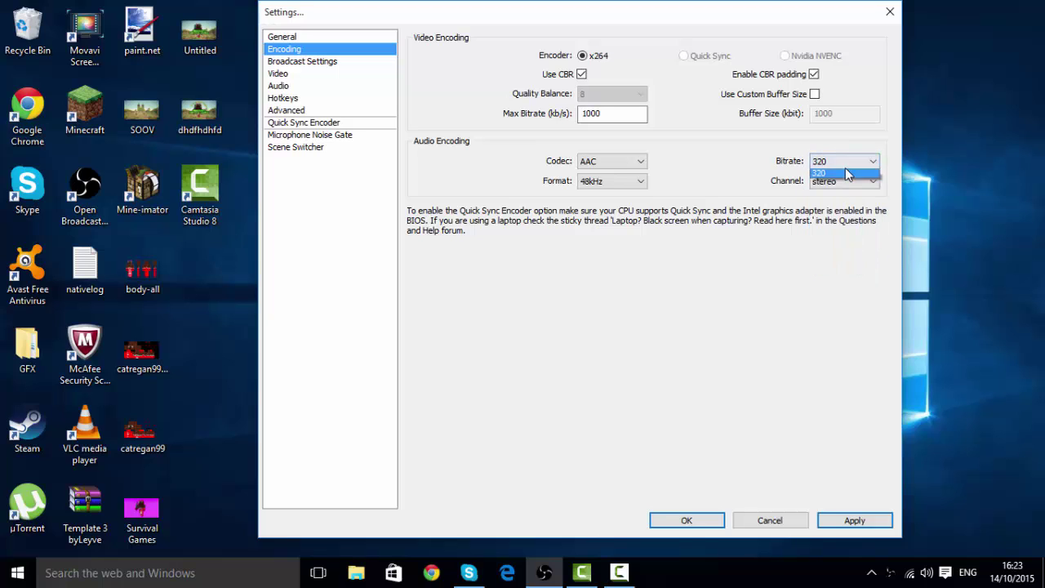
Set the audio encoding bitrate to 128, keep AAC as the codec, and apply the encoding settings
click(822, 231)
click(643, 162)
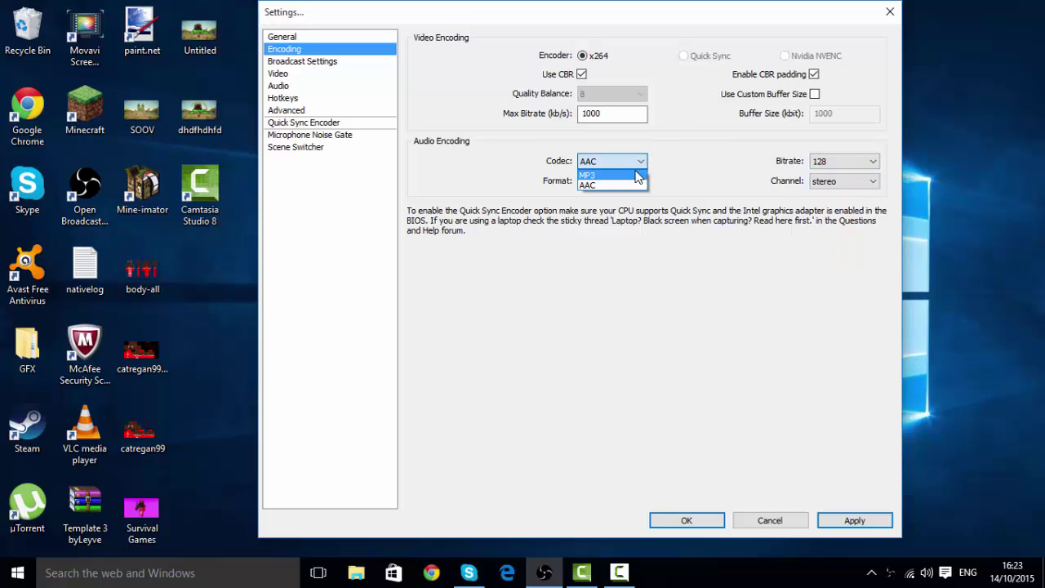
click(629, 186)
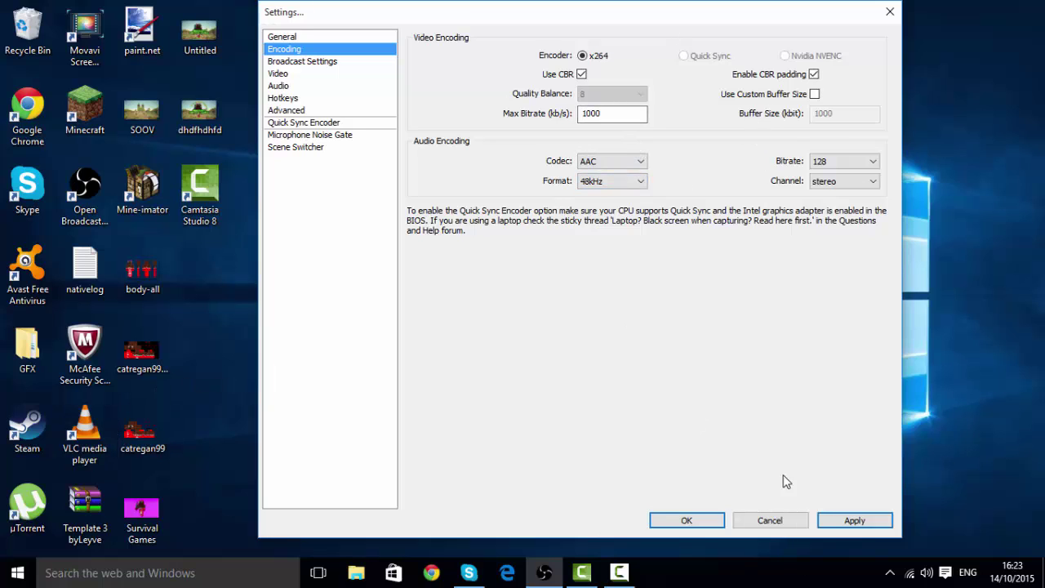
click(862, 526)
click(858, 526)
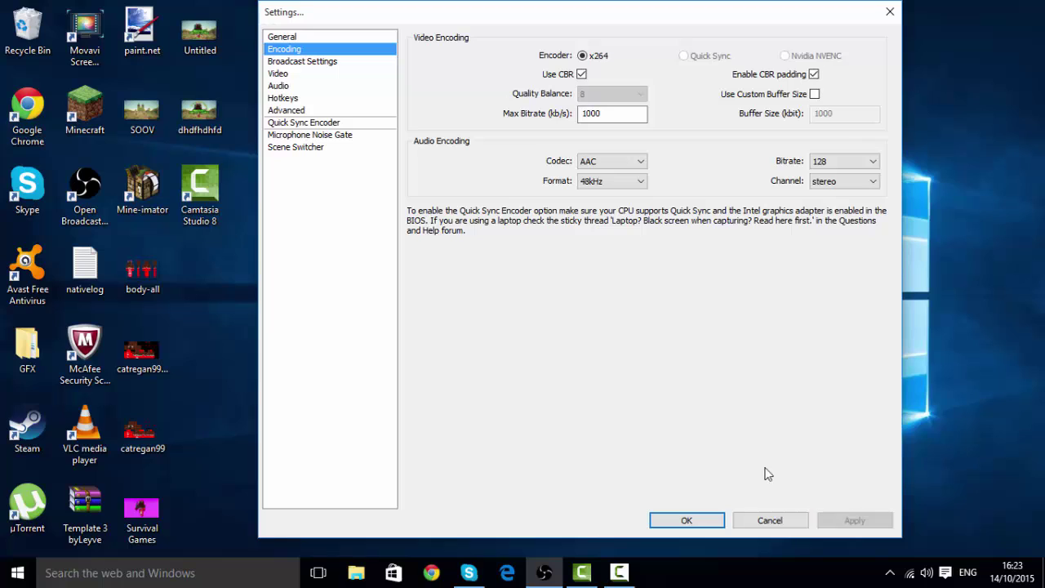
In the broadcast settings, choose Live Stream as the mode
click(292, 62)
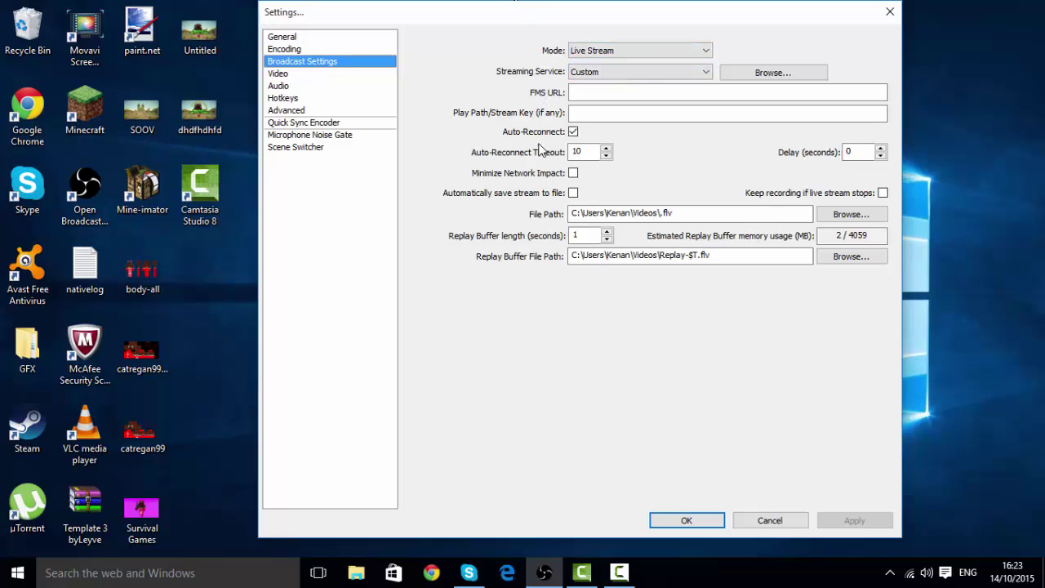
click(576, 54)
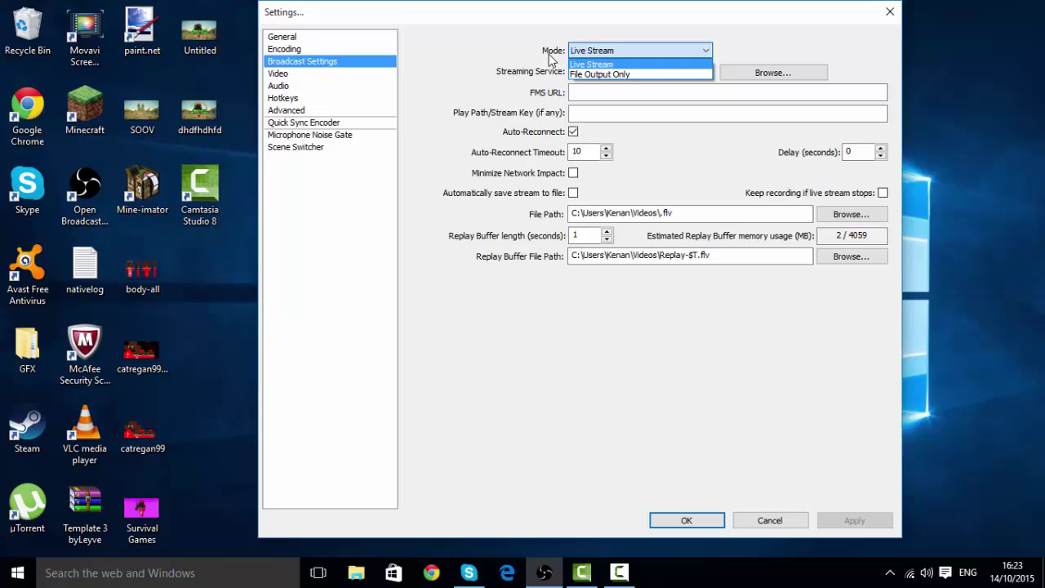
click(572, 54)
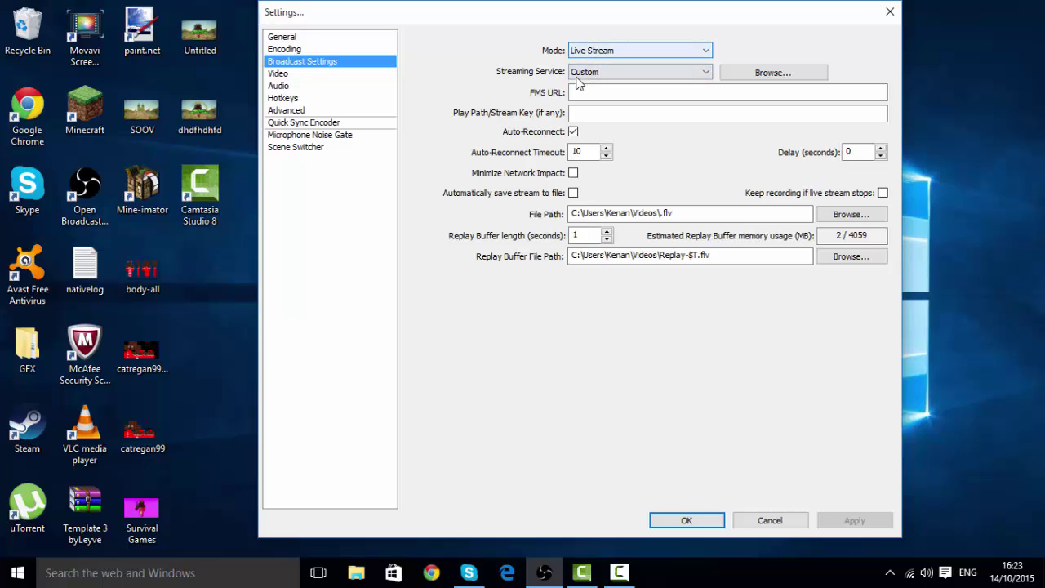
click(573, 51)
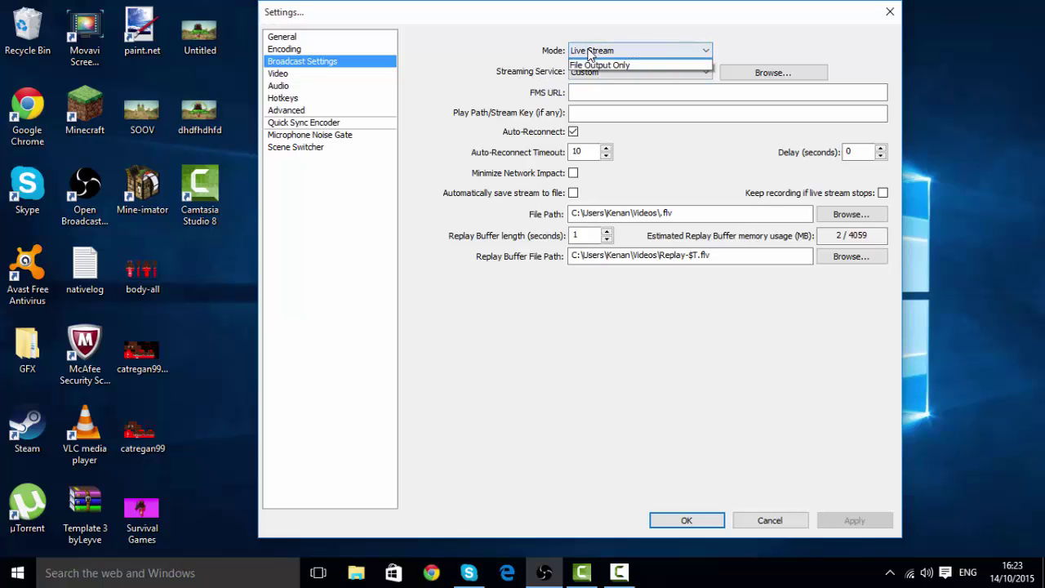
click(591, 63)
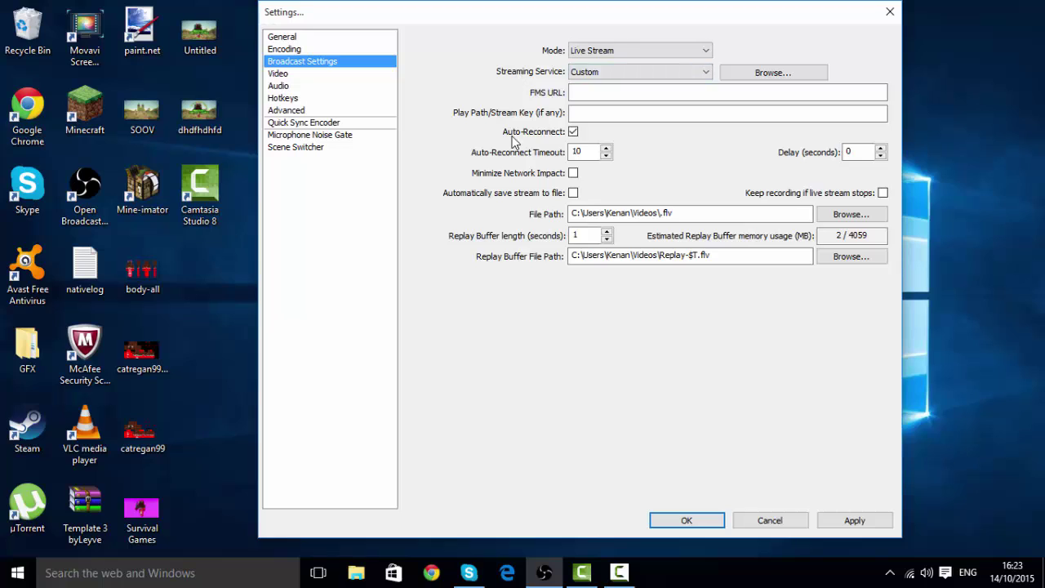
click(592, 75)
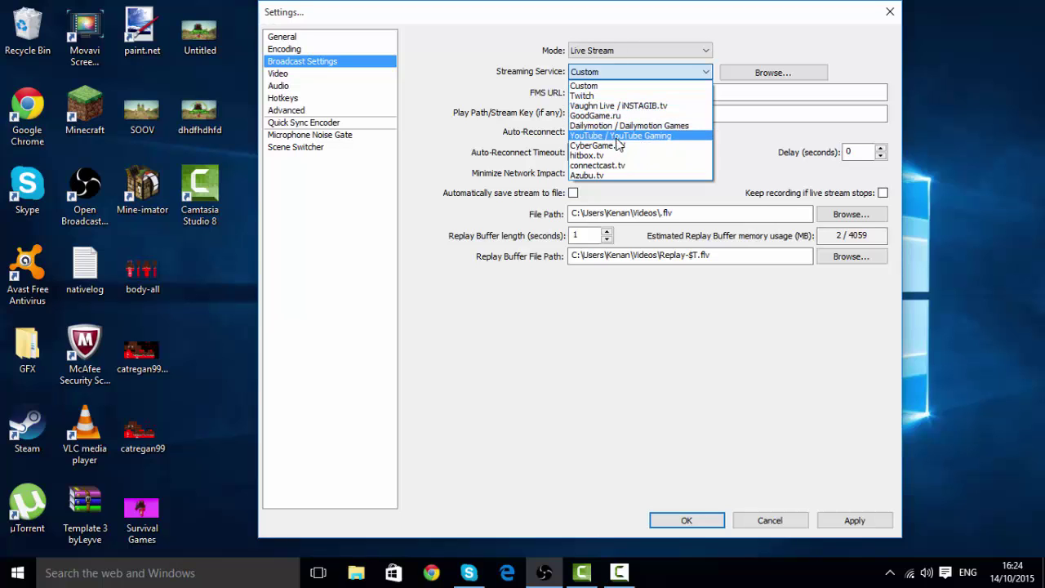
click(624, 96)
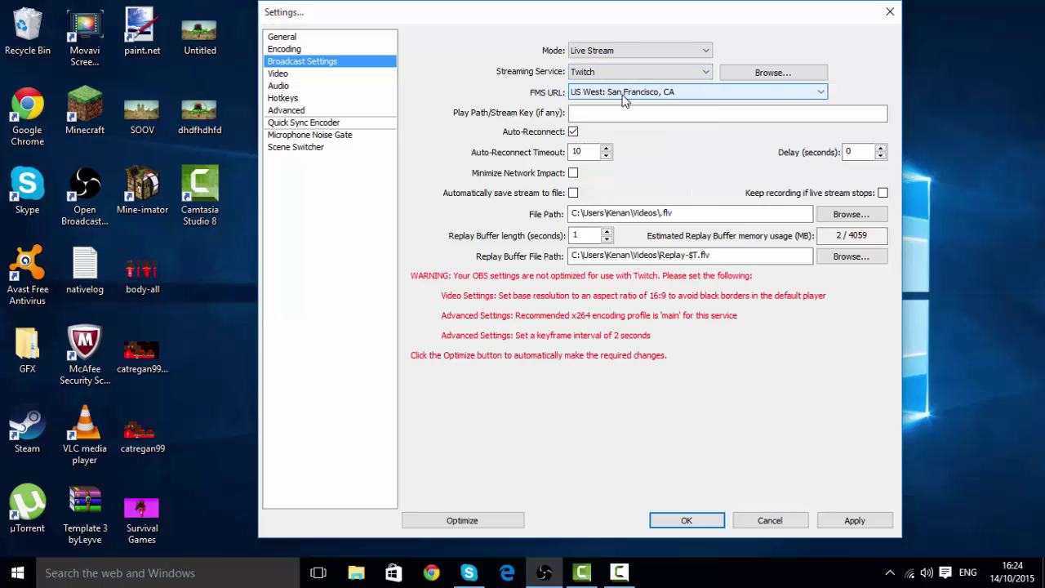
click(628, 72)
click(627, 86)
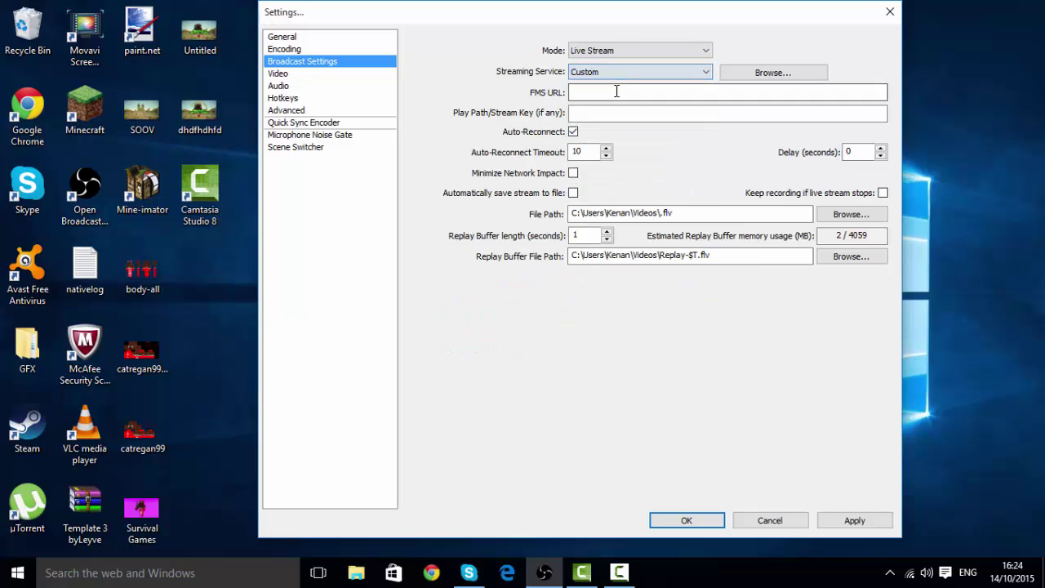
Choose Twitch as the streaming service and EU: London, UK as the FMS URL
click(628, 73)
click(628, 96)
click(628, 92)
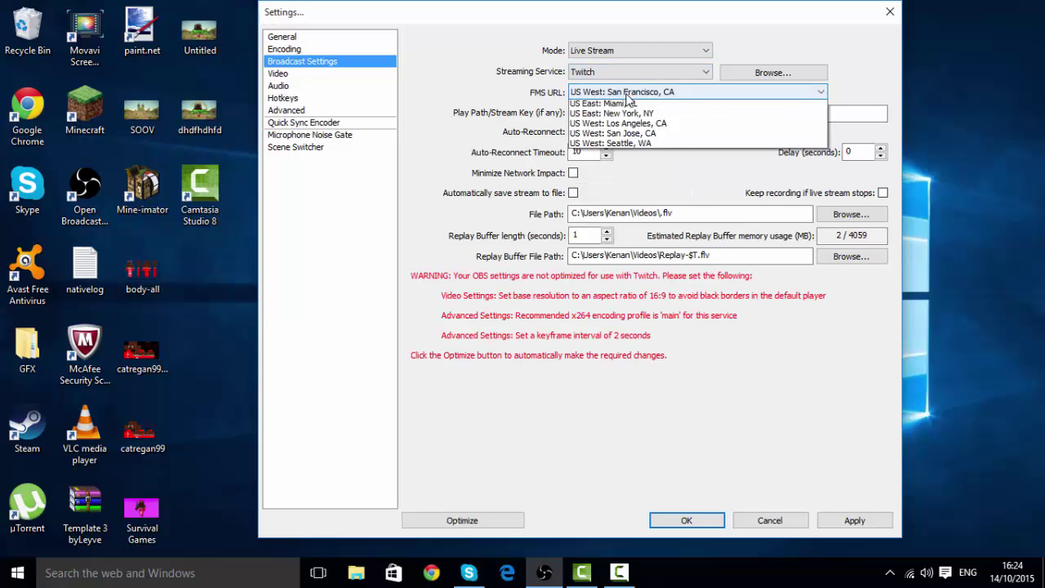
click(527, 90)
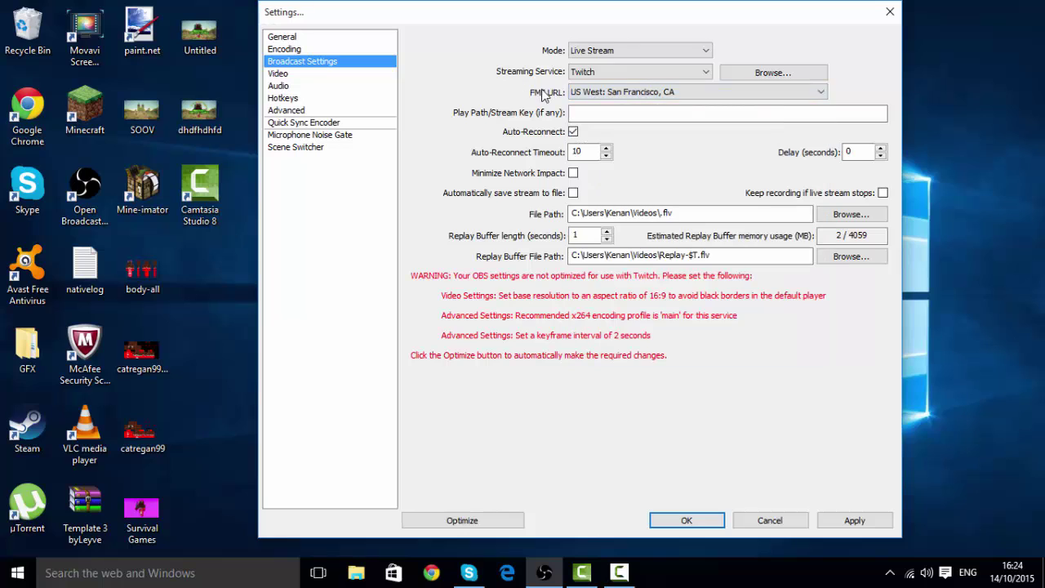
click(615, 93)
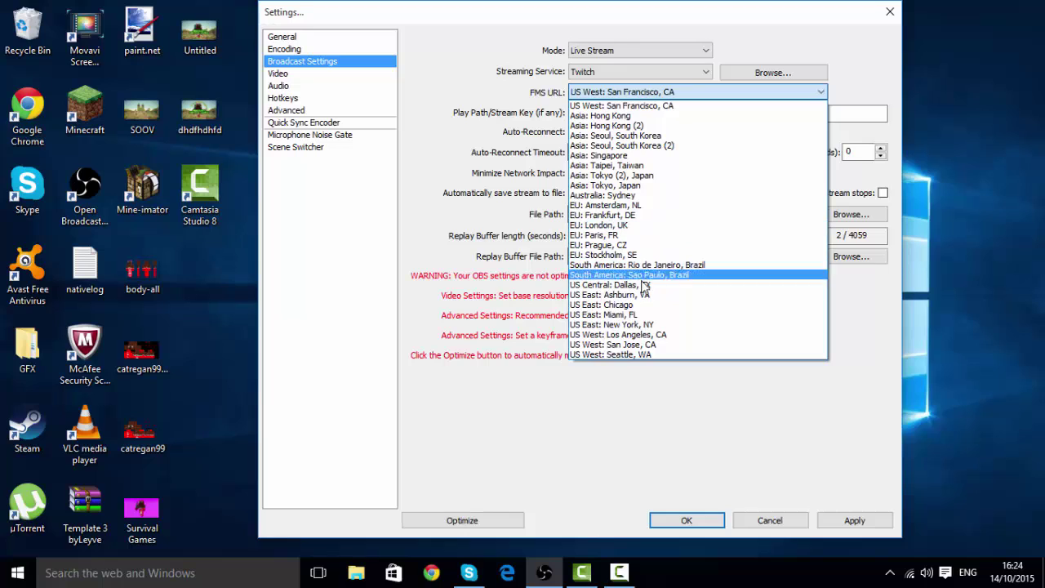
click(624, 224)
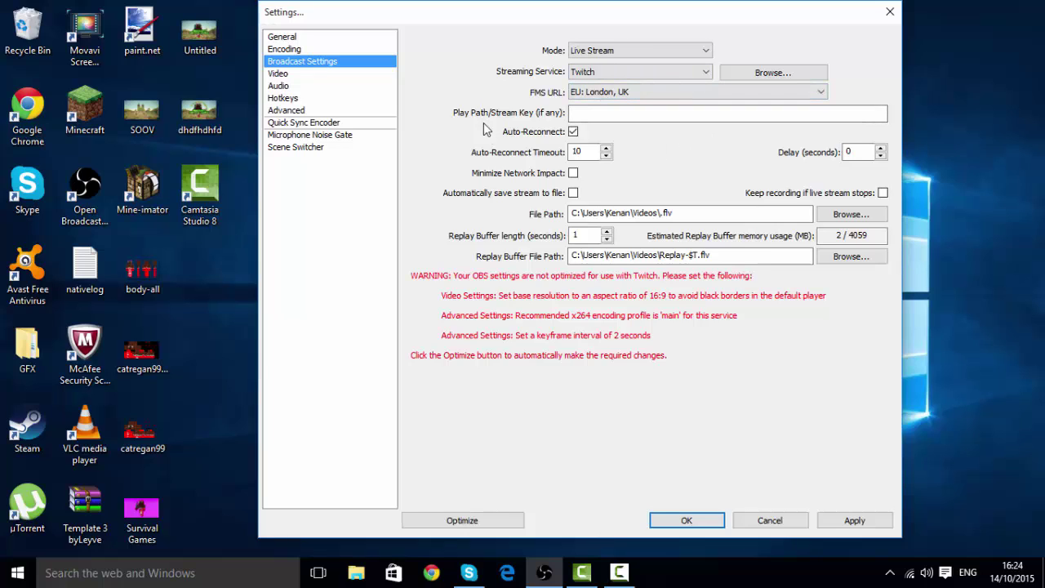
Paste the stream key into the Play Path/Stream Key field
click(587, 110)
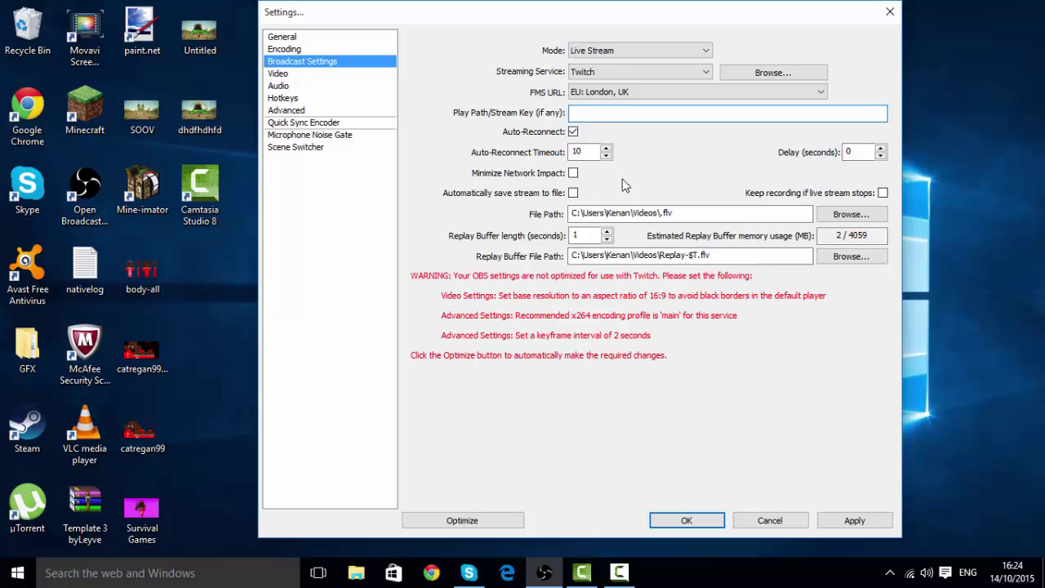
click(433, 575)
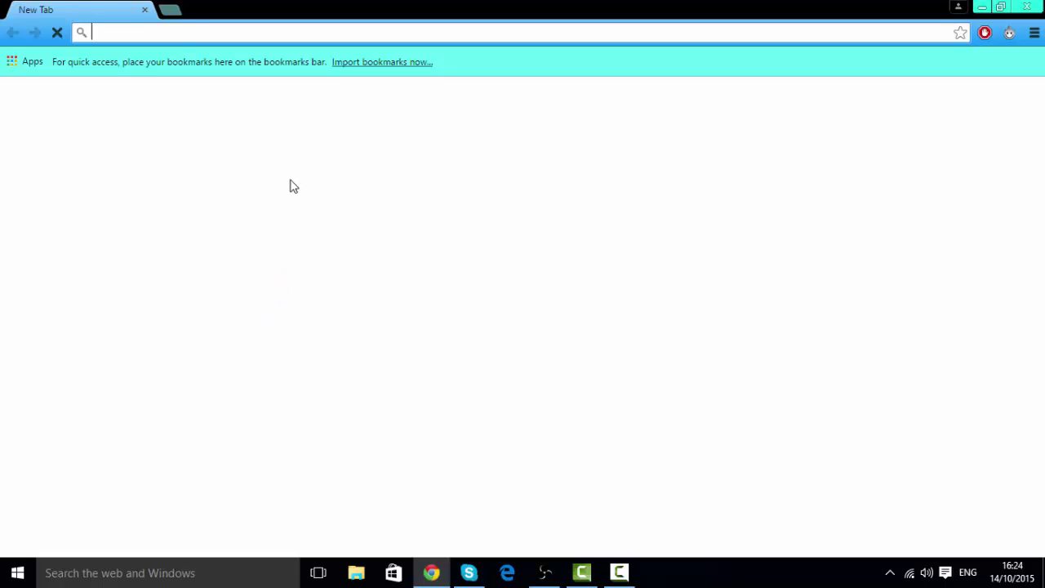
click(147, 10)
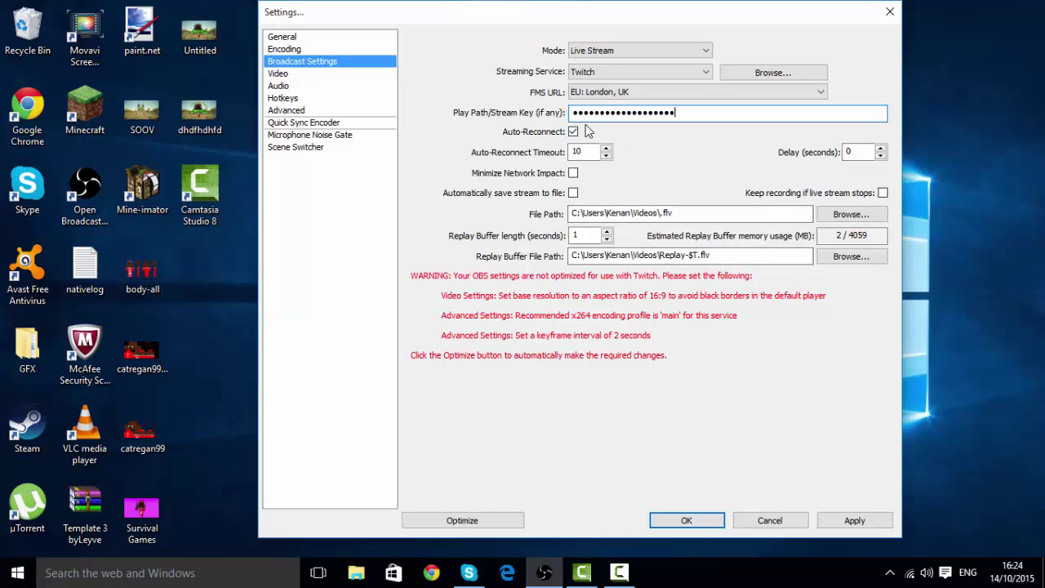
key(ctrl+v)
key(ctrl+v)
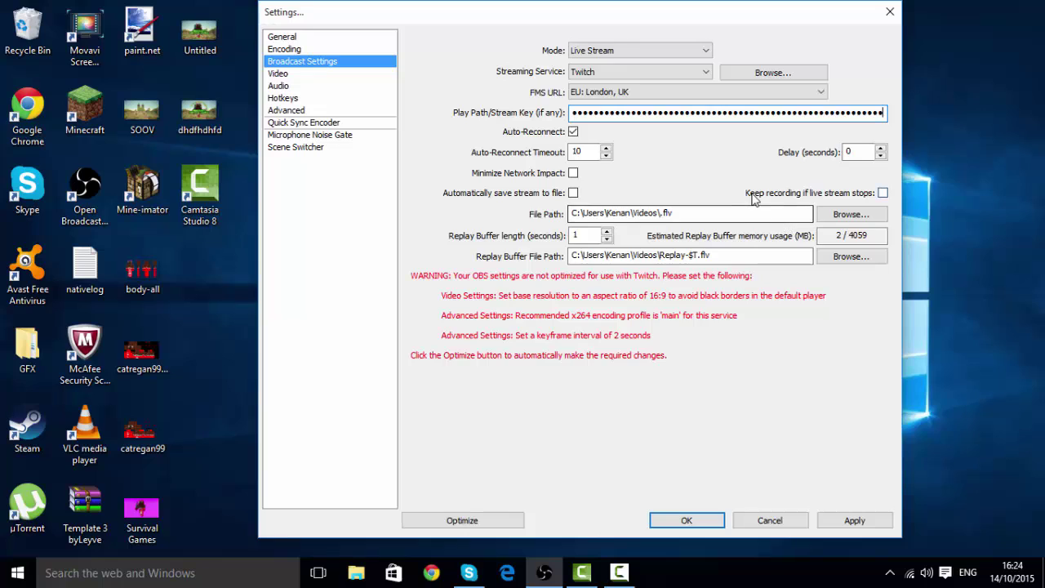
mouse_move(750, 213)
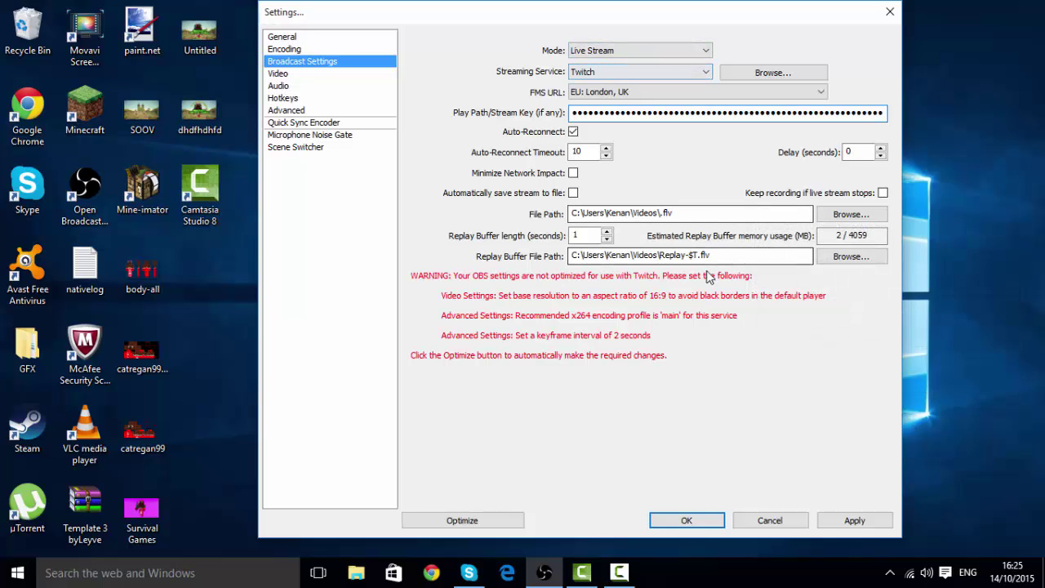
mouse_move(718, 258)
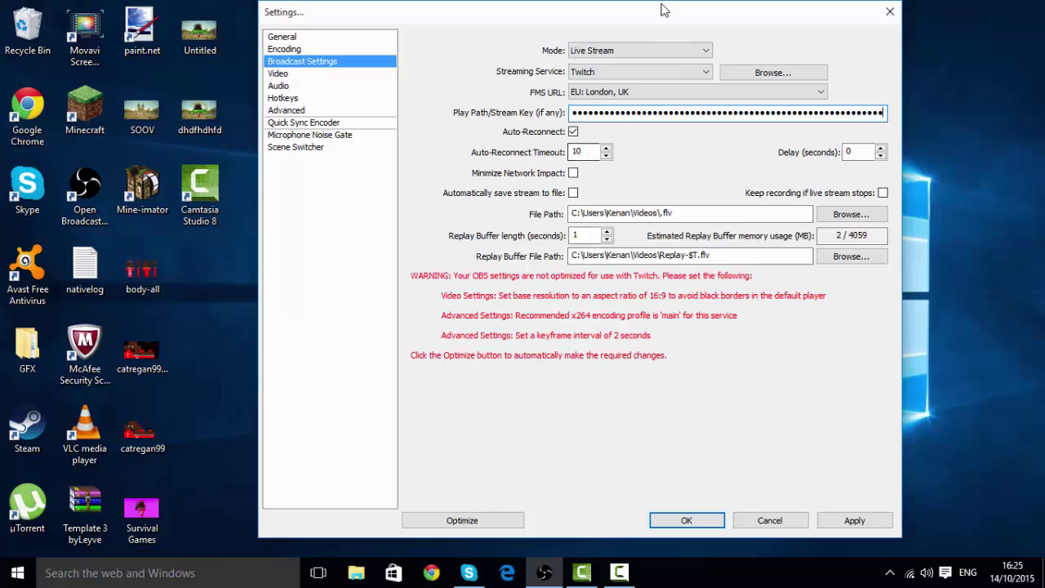
click(656, 53)
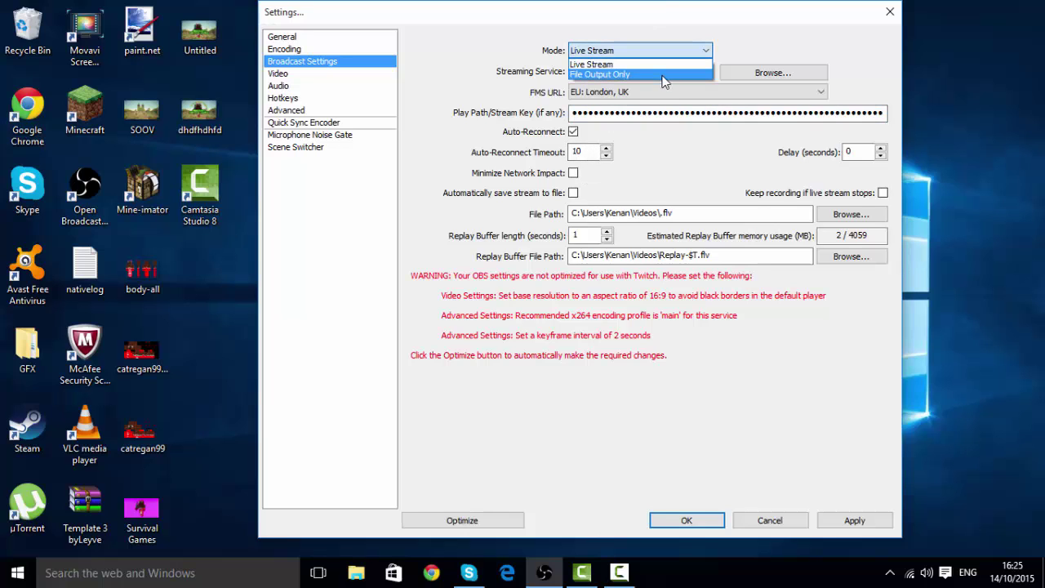
click(663, 75)
click(653, 51)
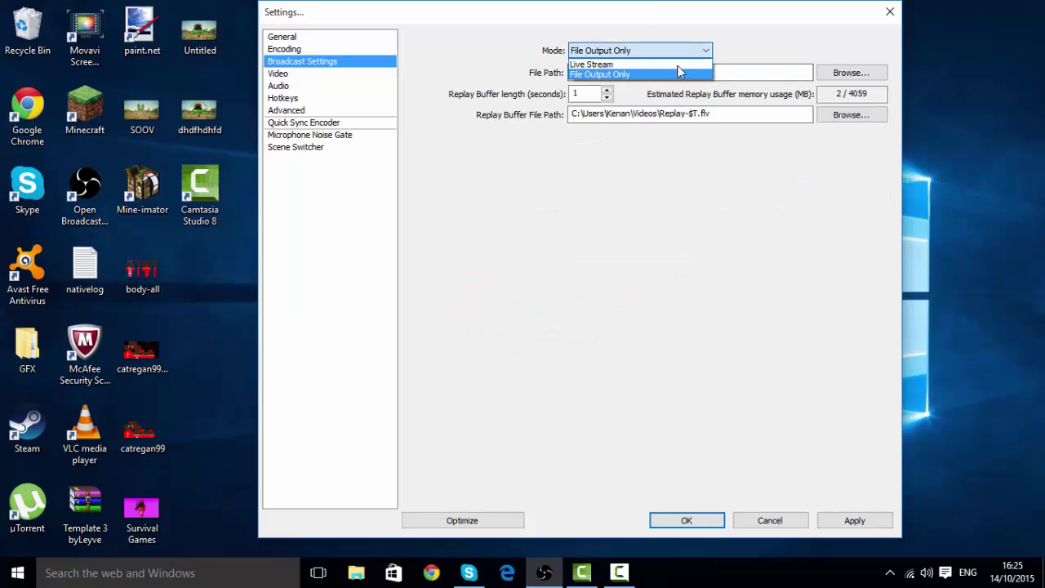
click(678, 64)
Clear the whole entry in the Play Path/Stream Key field
click(726, 113)
key(ctrl+a)
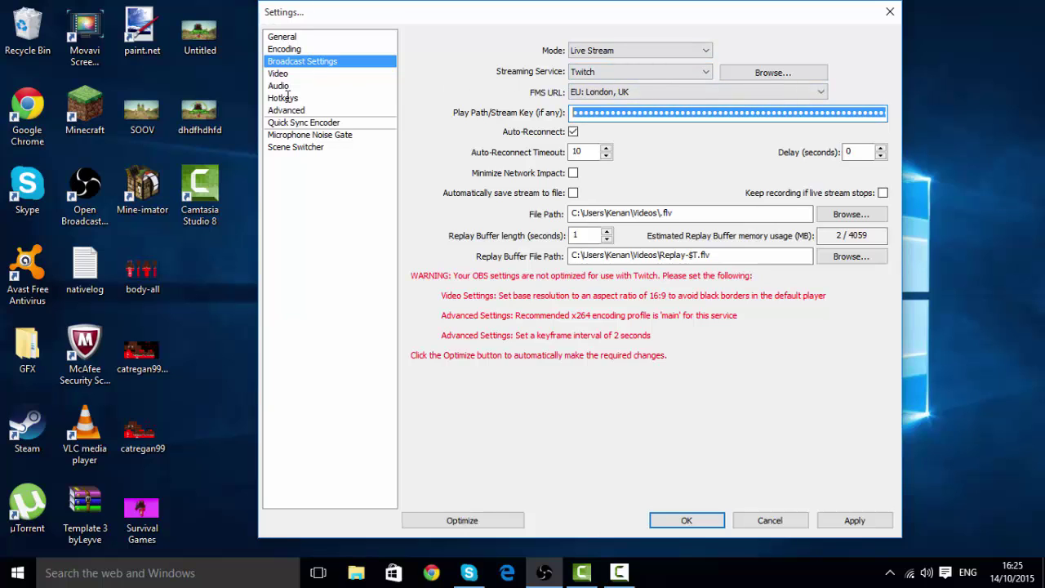
key(BackSpace)
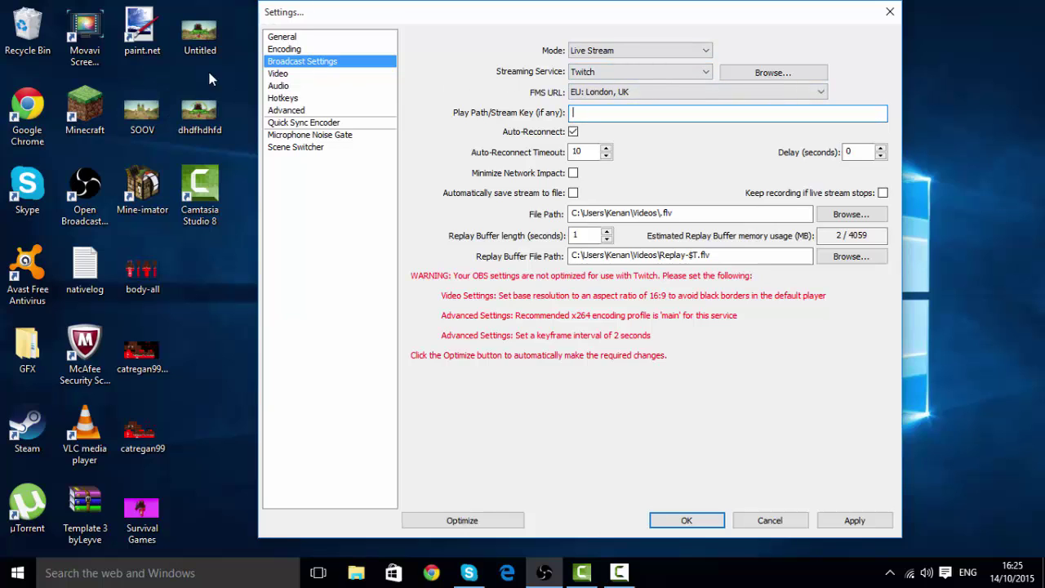
Switch the broadcast mode to File Output Only and apply the broadcast settings
click(635, 51)
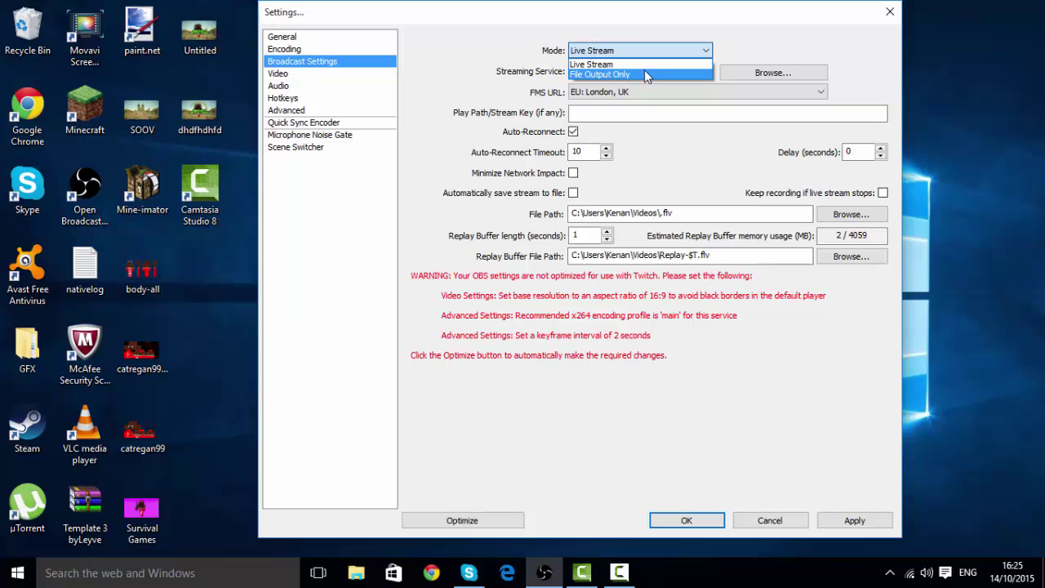
click(640, 74)
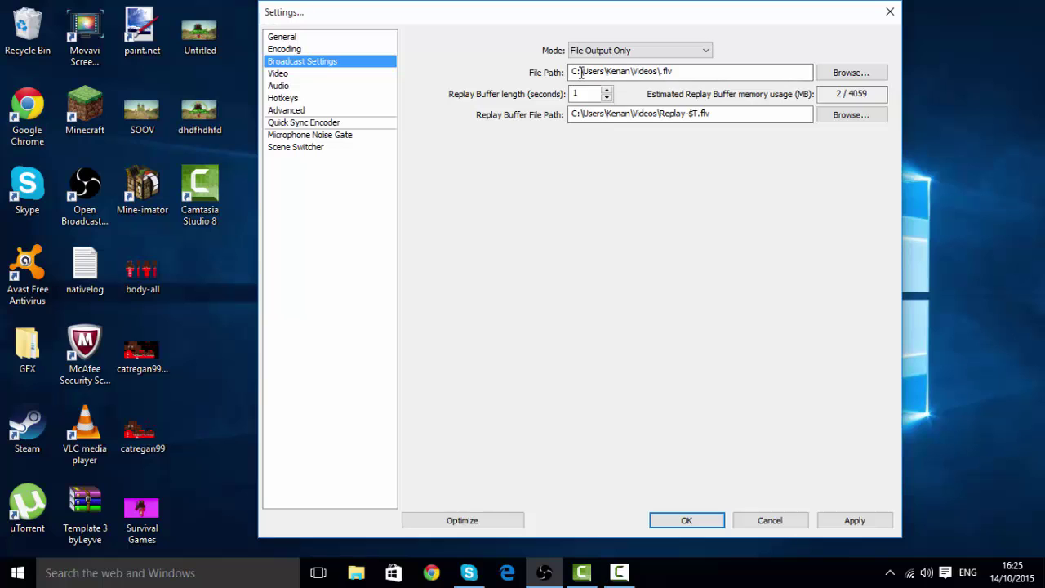
mouse_move(679, 74)
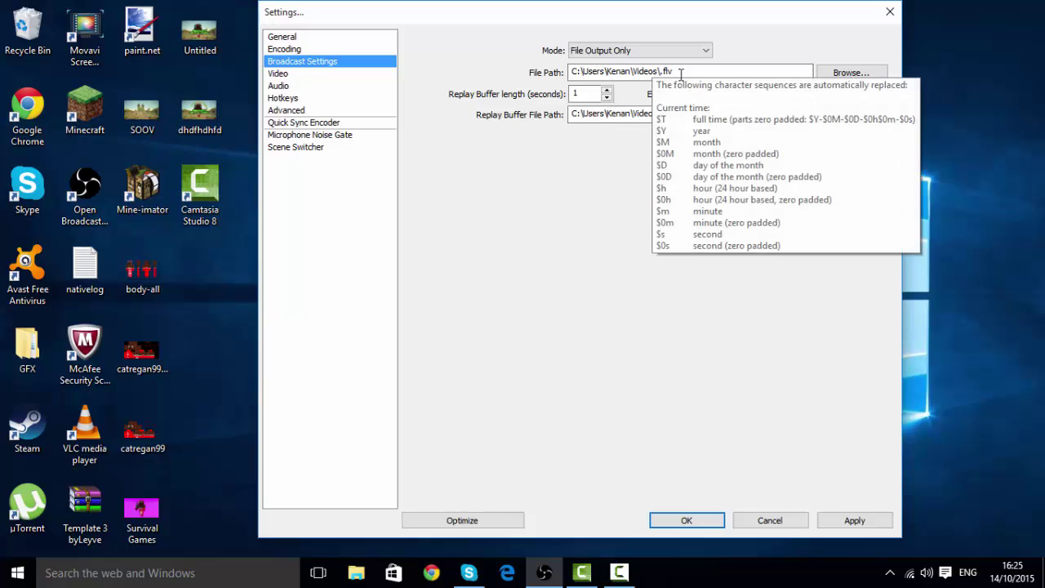
click(849, 76)
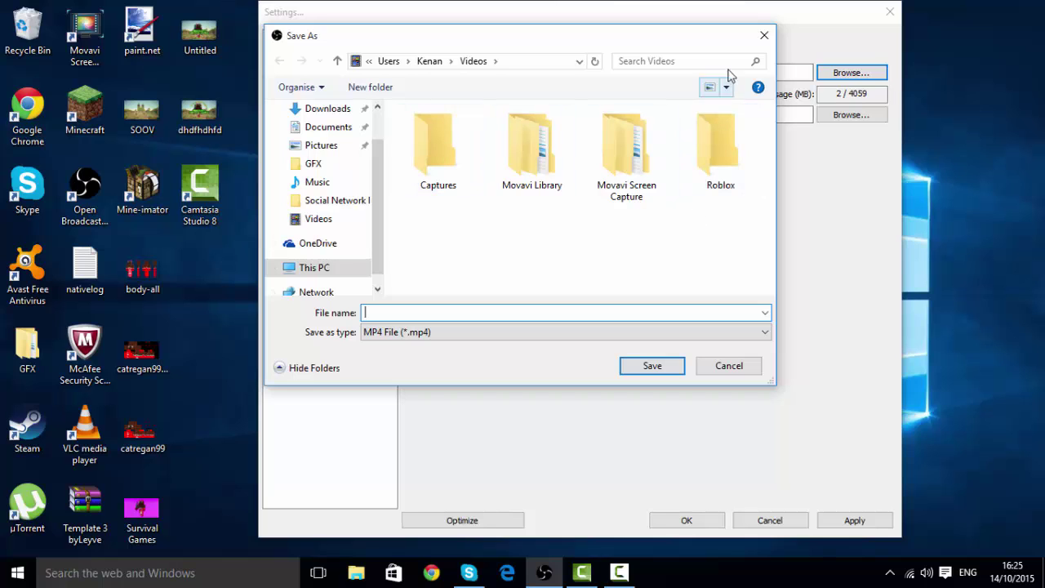
click(765, 36)
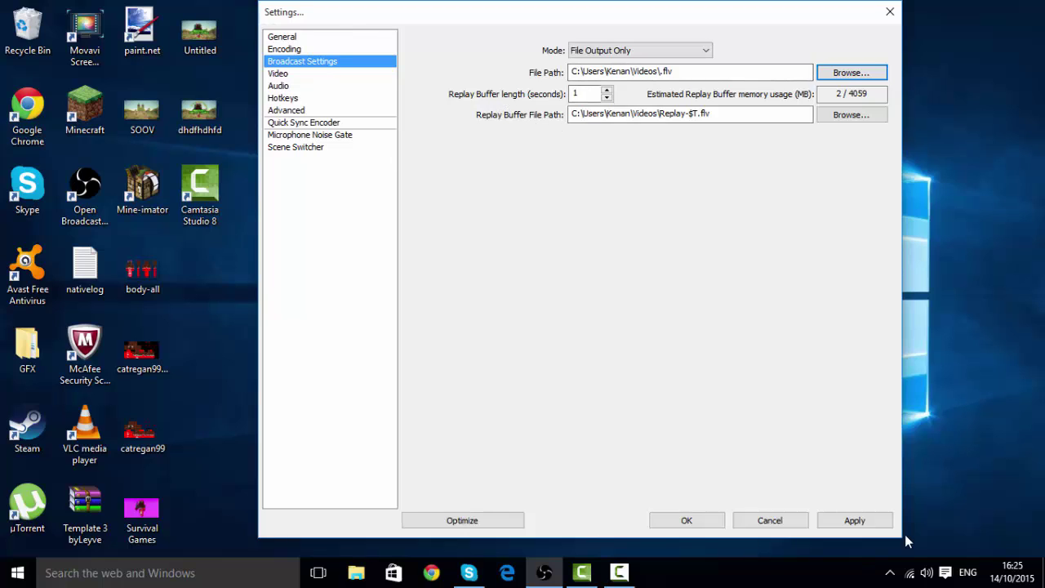
click(853, 521)
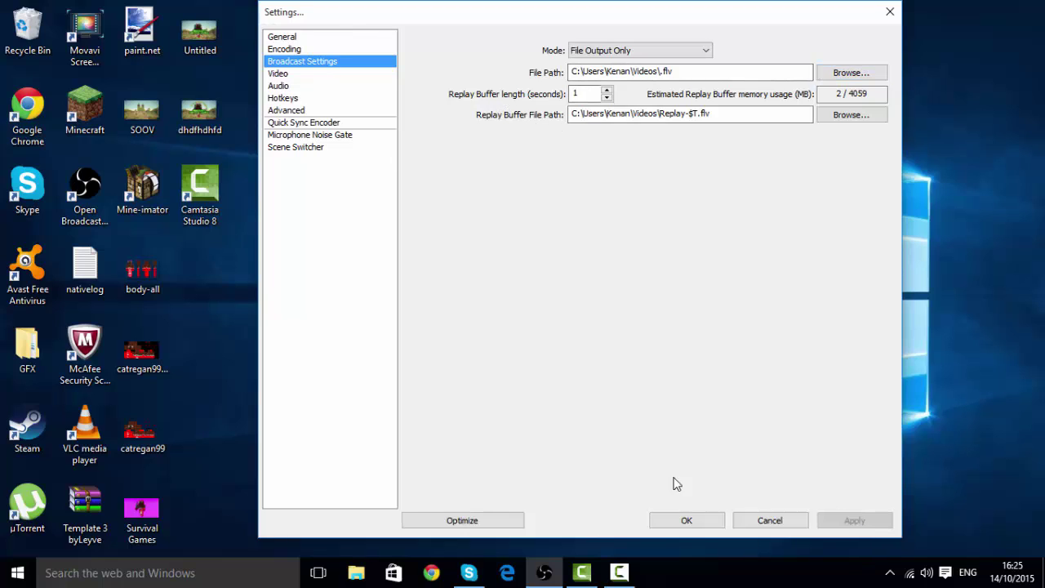
In the video settings, choose AMD Radeon HD 7700 Series as the video adapter
click(301, 74)
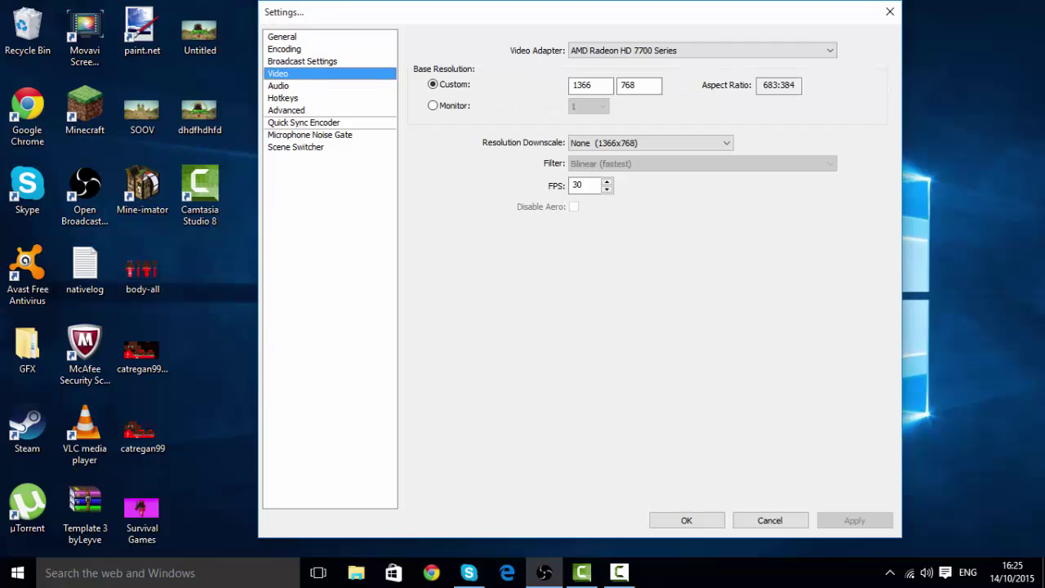
click(683, 53)
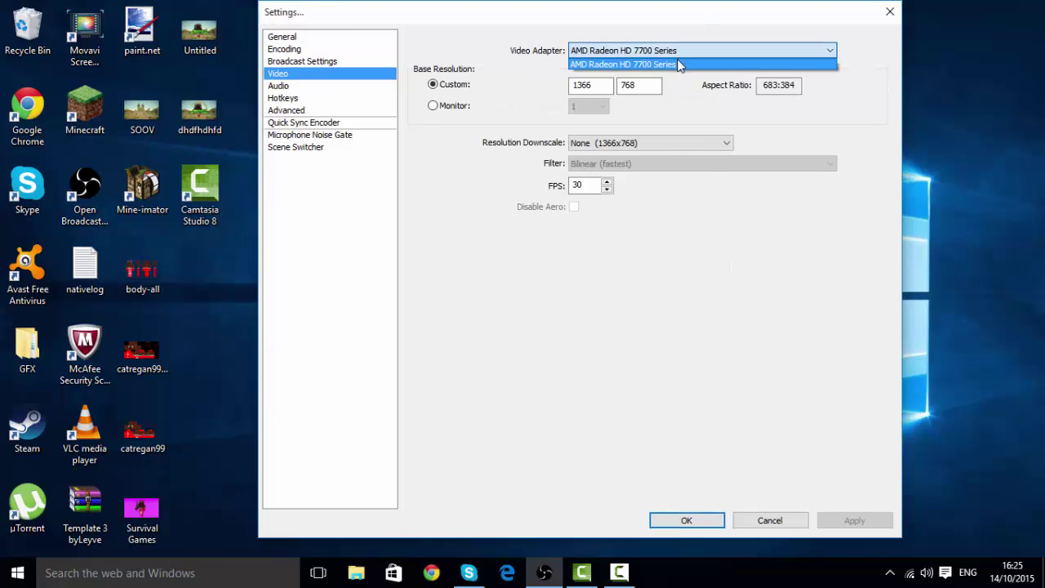
click(619, 65)
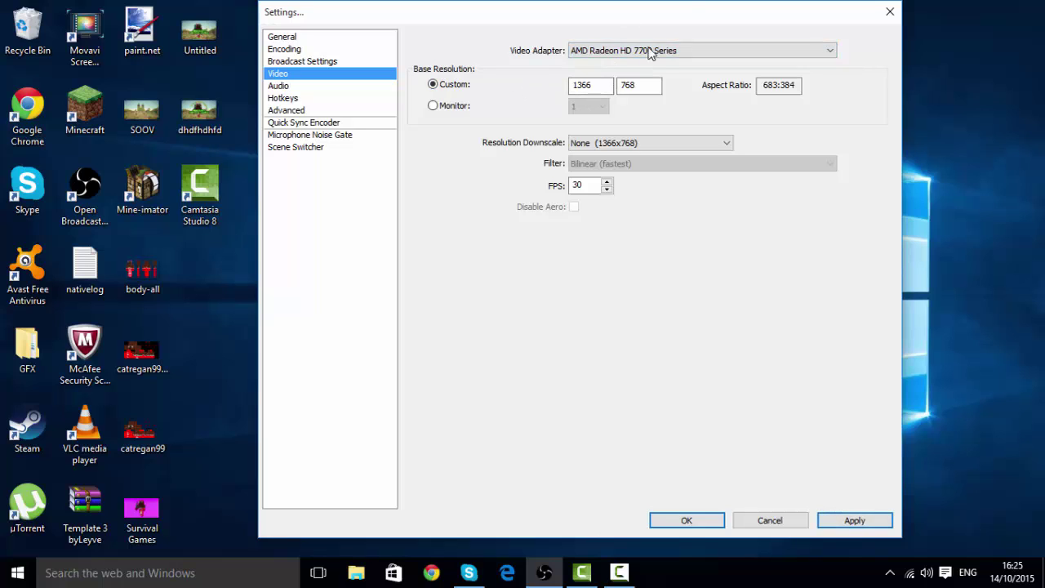
click(693, 49)
click(629, 65)
Open the Windows Control Panel and view the computer's basic system information under System and Security
click(17, 572)
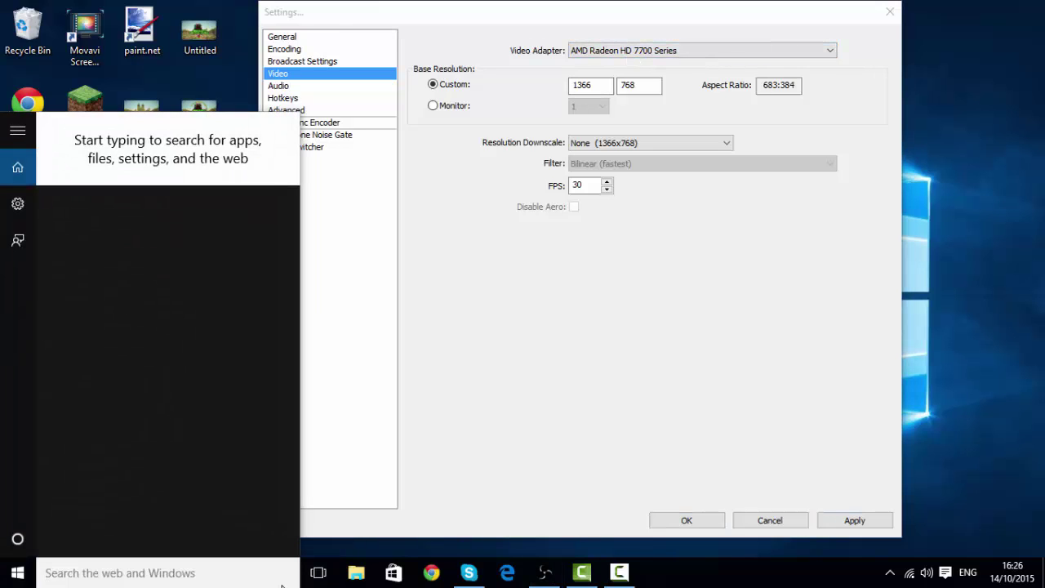
text(control panel)
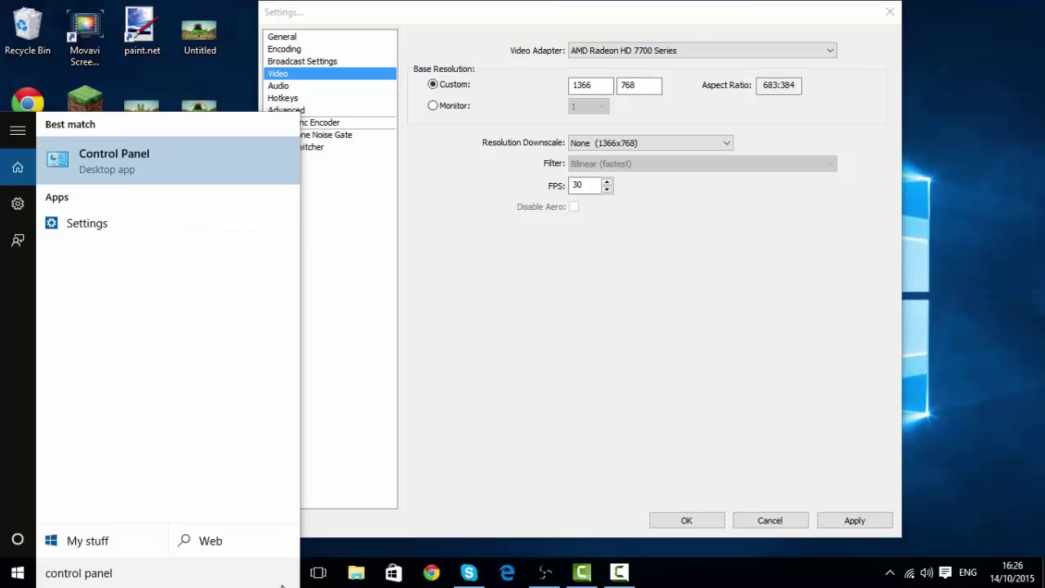
click(147, 150)
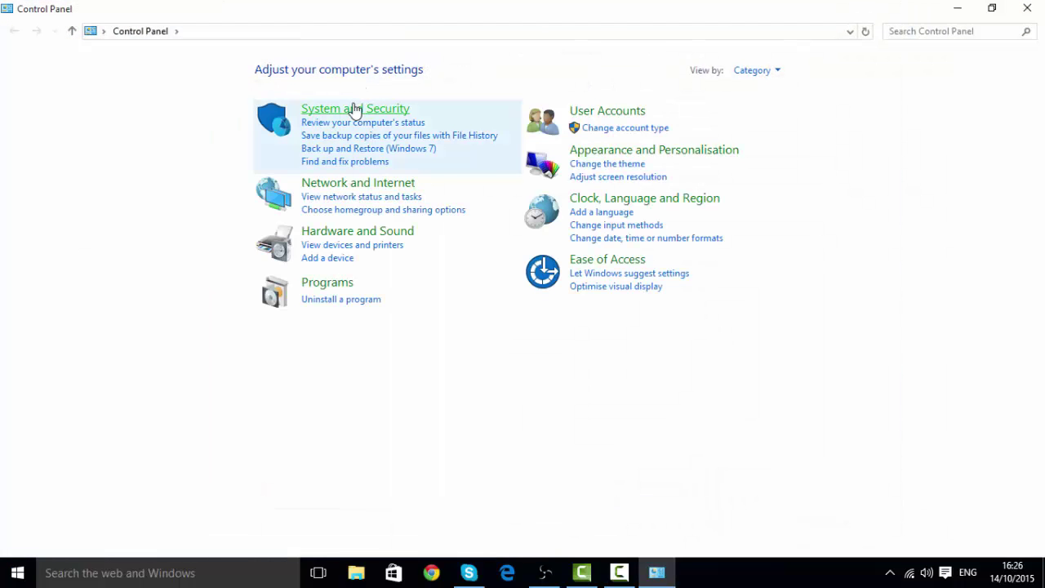
click(355, 109)
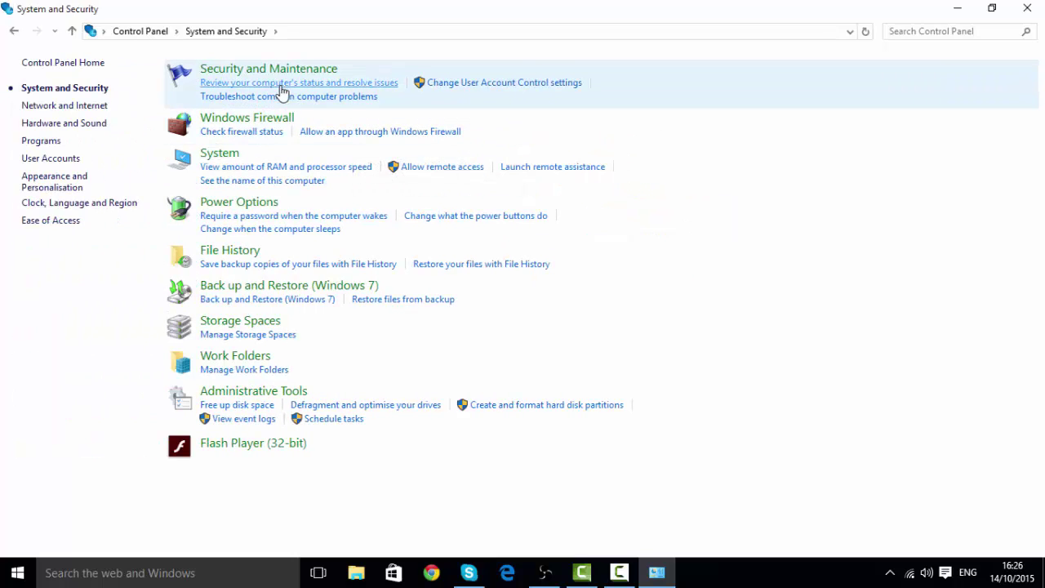
click(214, 155)
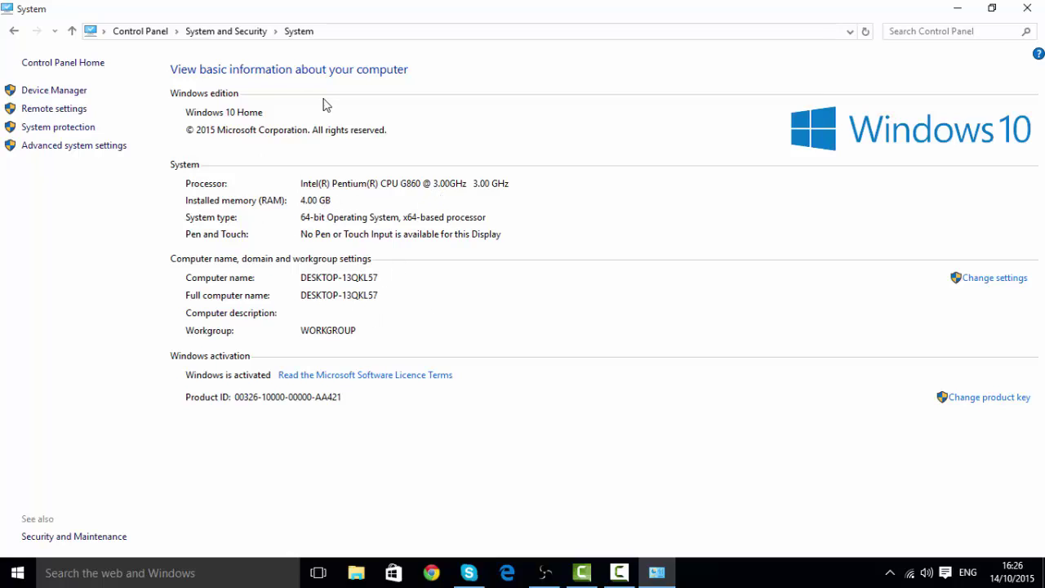
Close the Control Panel's System window, return to the Open Broadcaster Software settings and reposition that window slightly
click(542, 571)
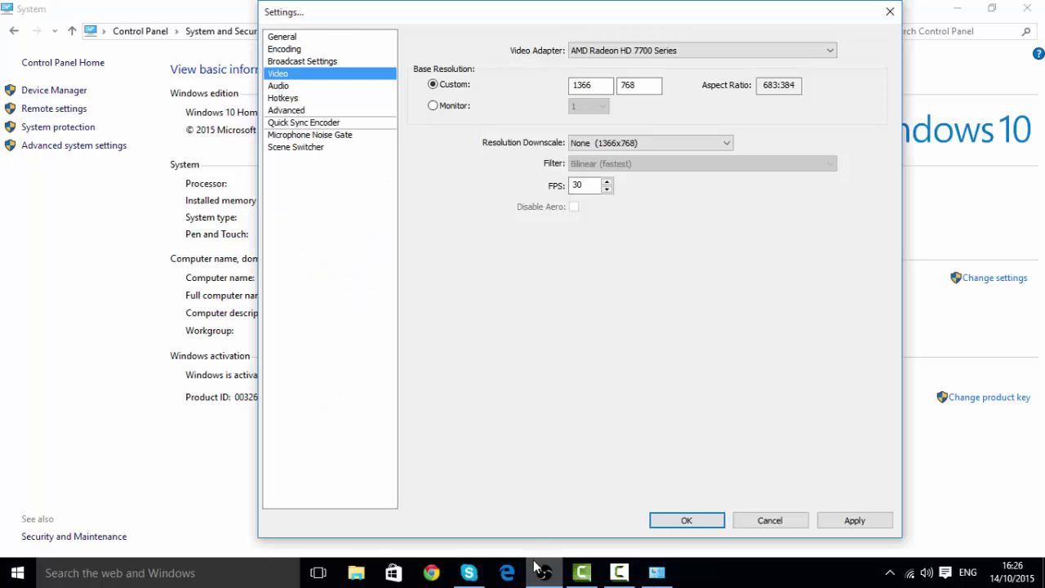
key(alt+Tab)
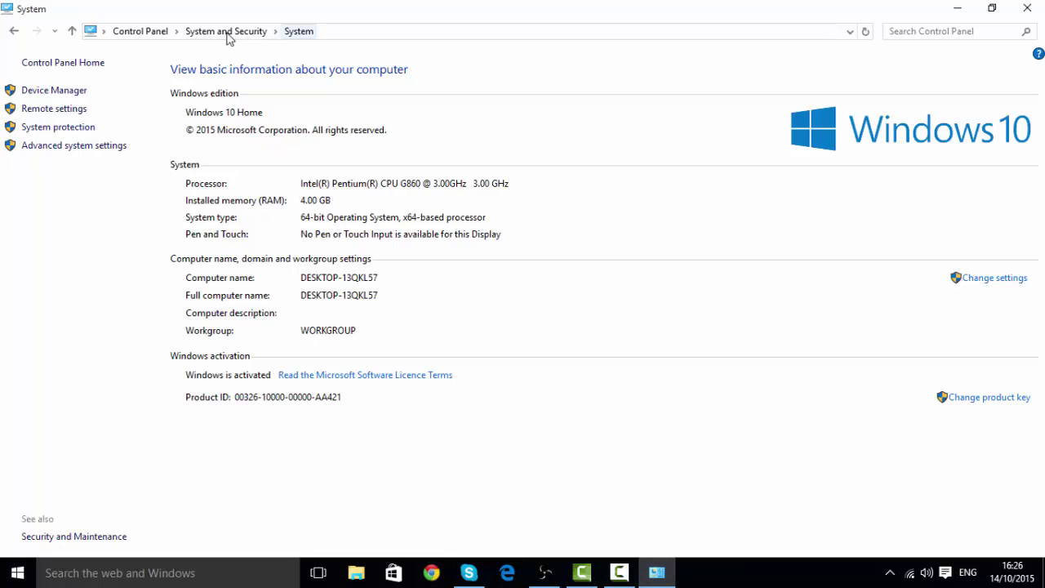
click(1026, 8)
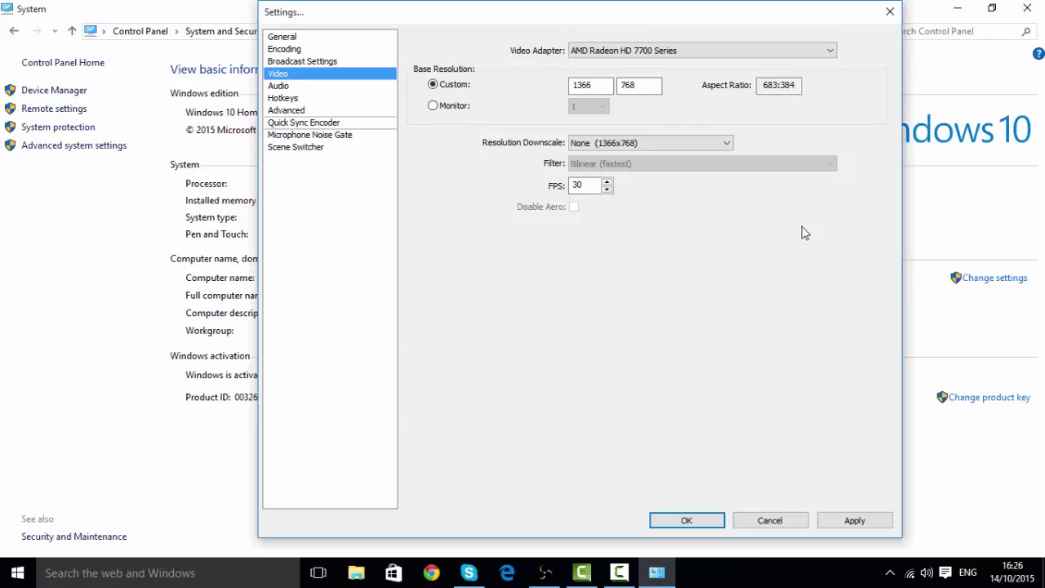
drag(572, 25, 550, 36)
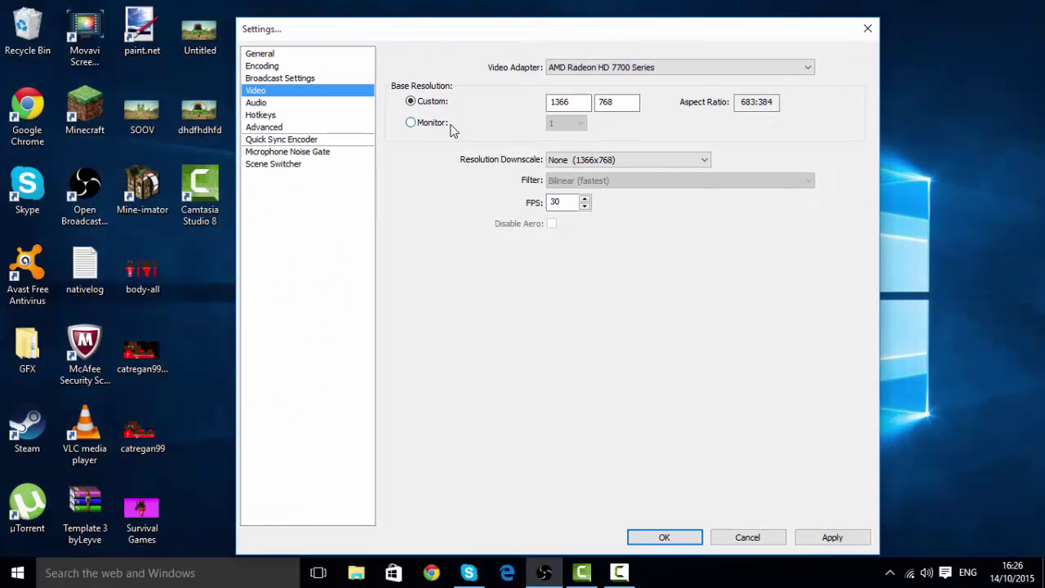
In the video settings, set Resolution Downscale to None (1366x768) with the custom base resolution
click(565, 103)
click(759, 106)
click(685, 161)
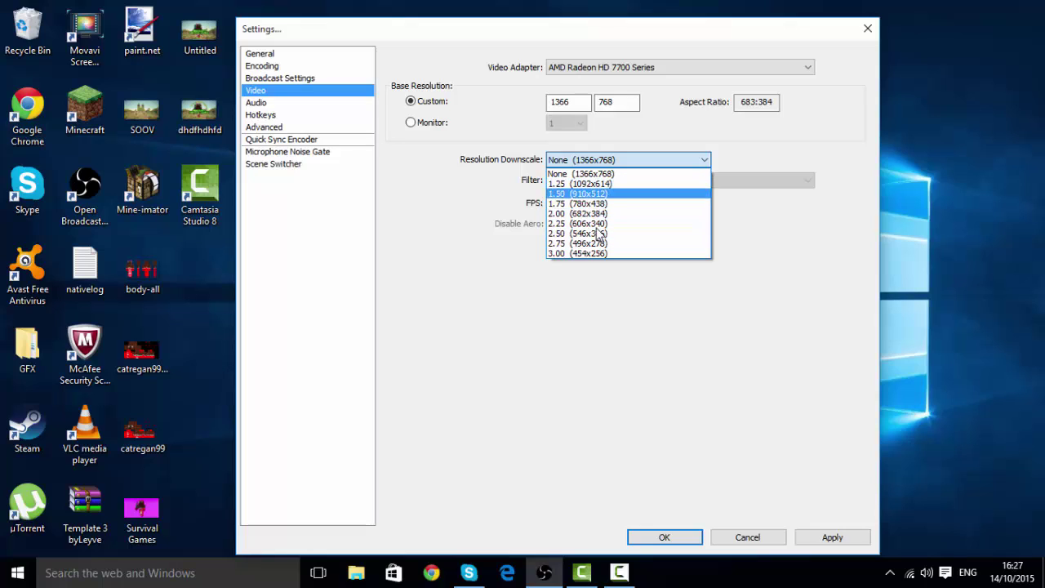
click(613, 173)
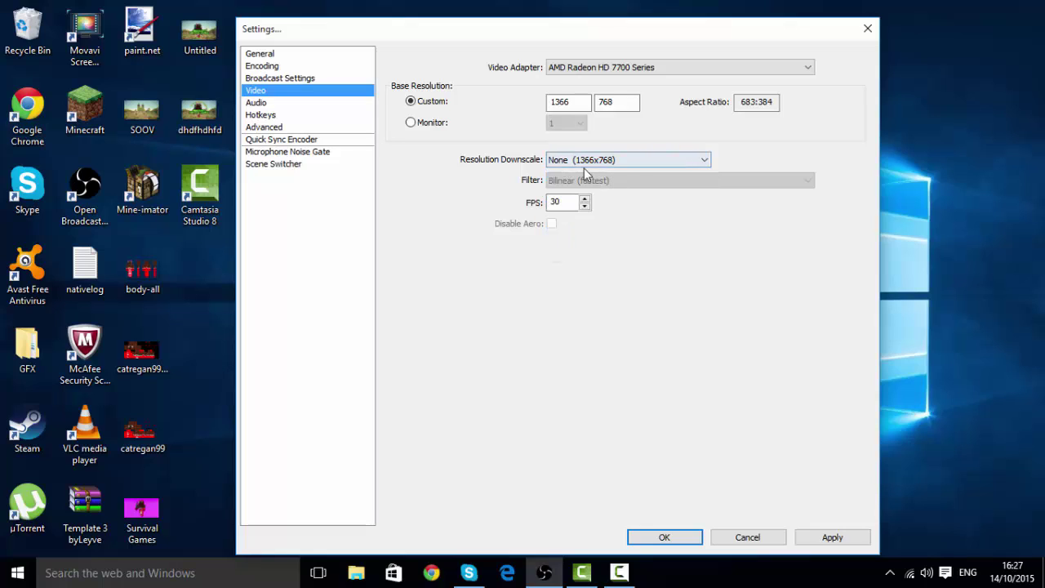
Set the video frame rate to 60675 FPS and apply the settings
click(563, 202)
drag(571, 203, 529, 201)
text(671153)
key(BackSpace)
key(BackSpace)
key(BackSpace)
key(BackSpace)
text(0675)
click(853, 535)
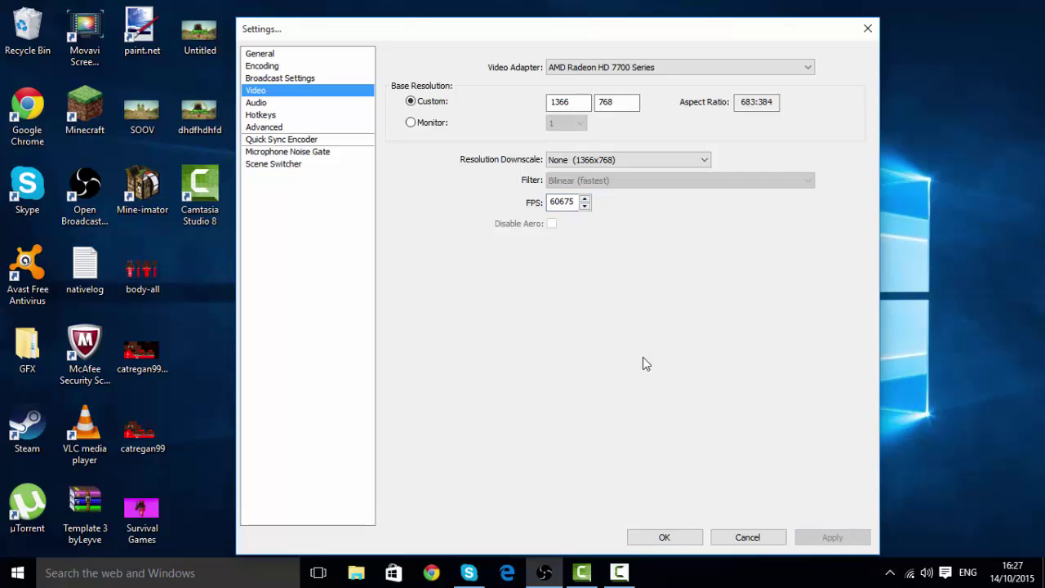
Set the video frame rate to 30 FPS and apply the video settings
drag(574, 202, 558, 208)
key(BackSpace)
text(0)
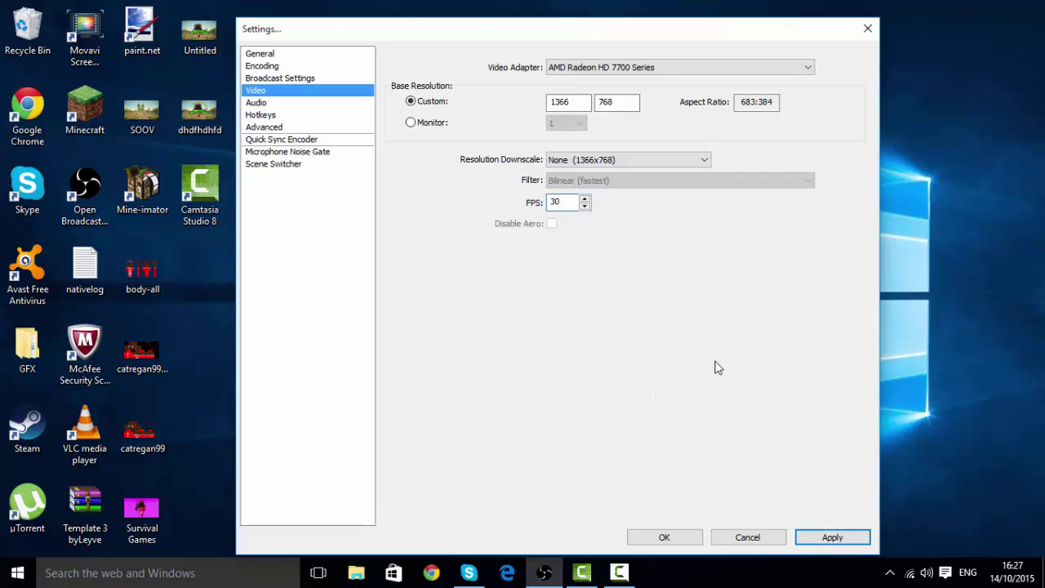
click(856, 537)
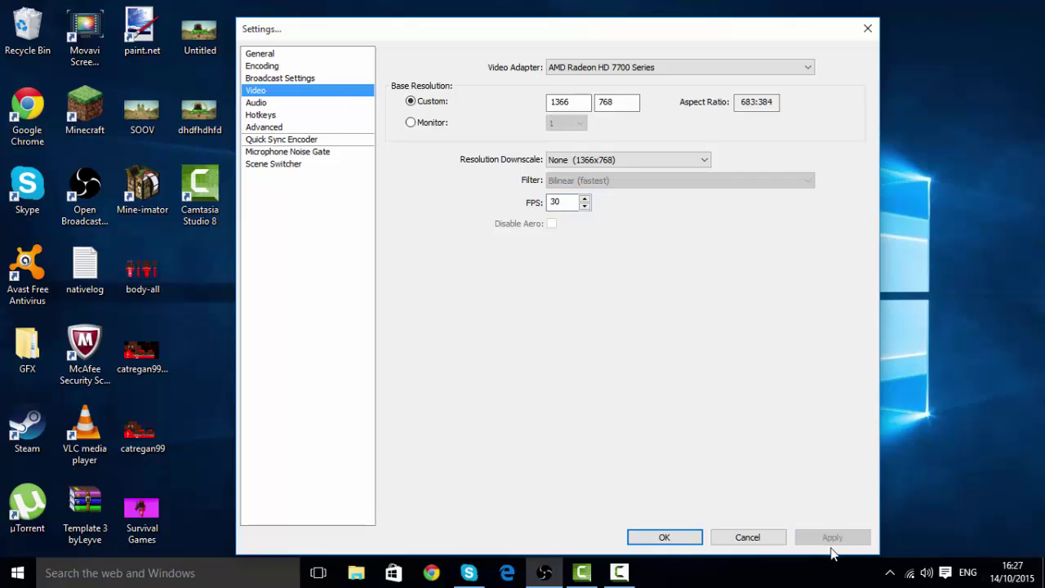
Choose Default as the desktop audio device in the audio settings and revisit the broadcast and video settings
click(272, 104)
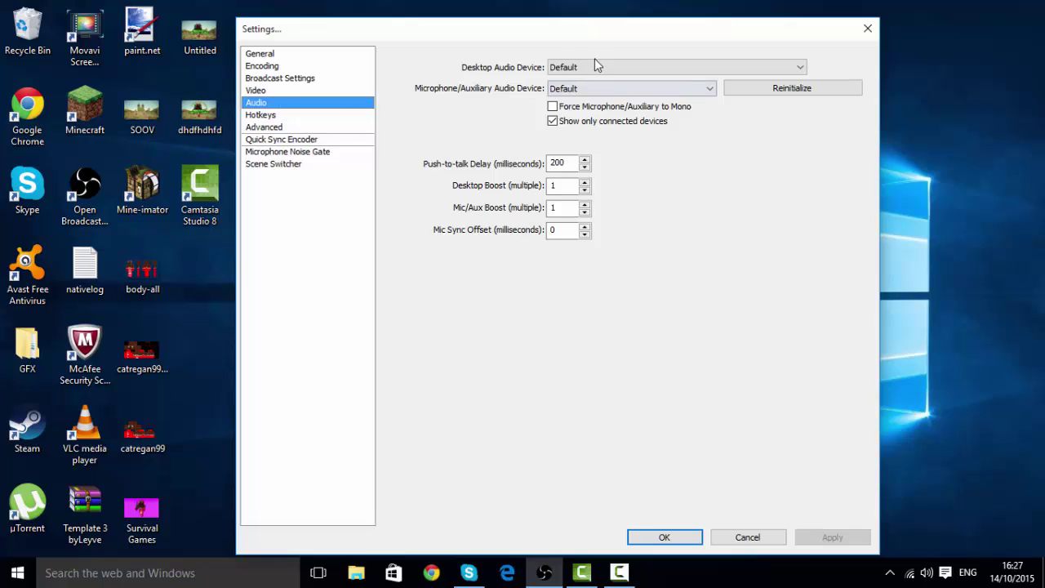
click(613, 71)
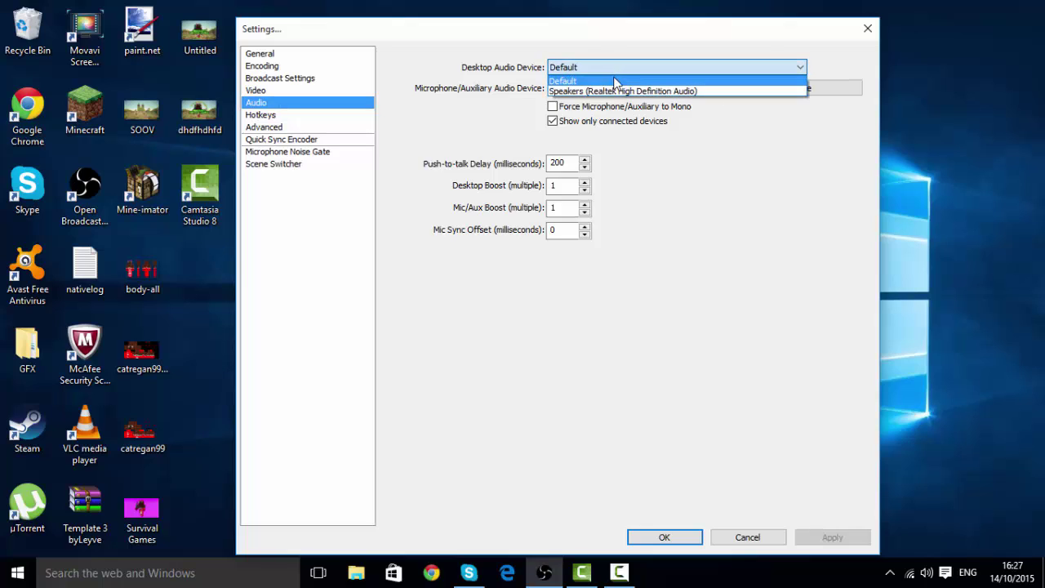
click(614, 82)
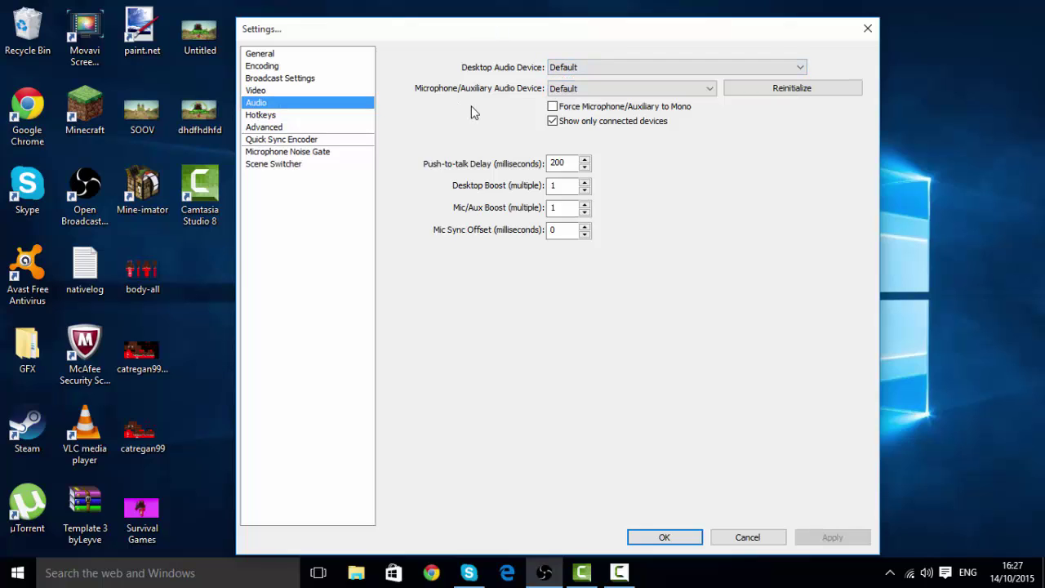
click(324, 80)
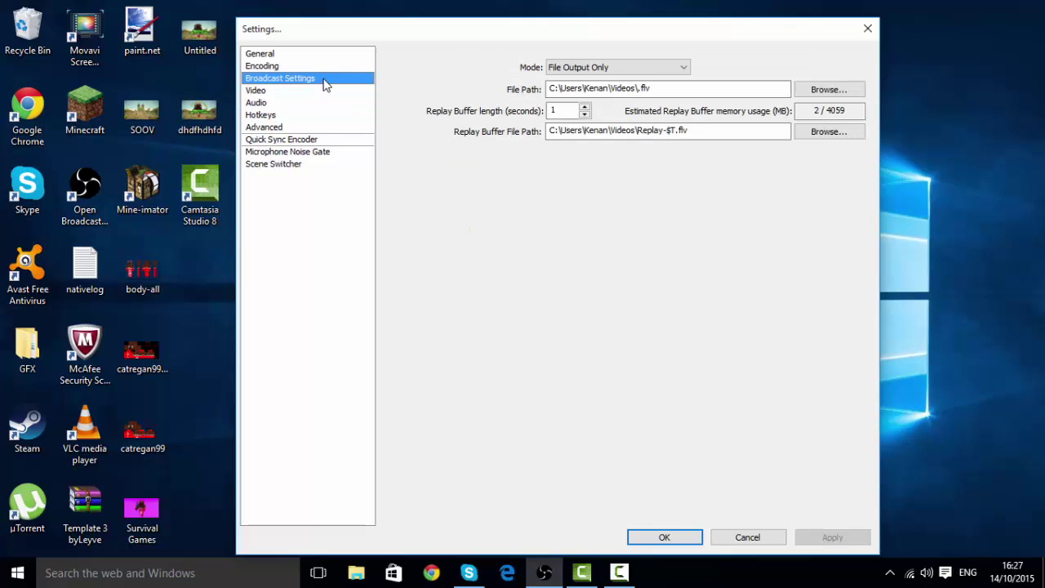
click(321, 90)
In the audio settings, set the desktop audio device to Speakers (Realtek High Definition Audio)
click(317, 104)
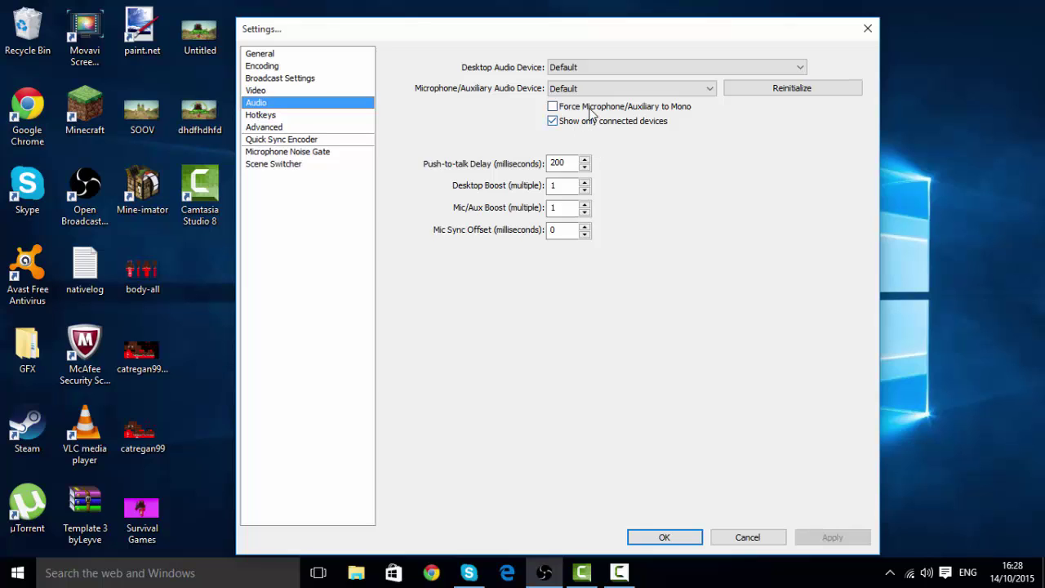
click(334, 449)
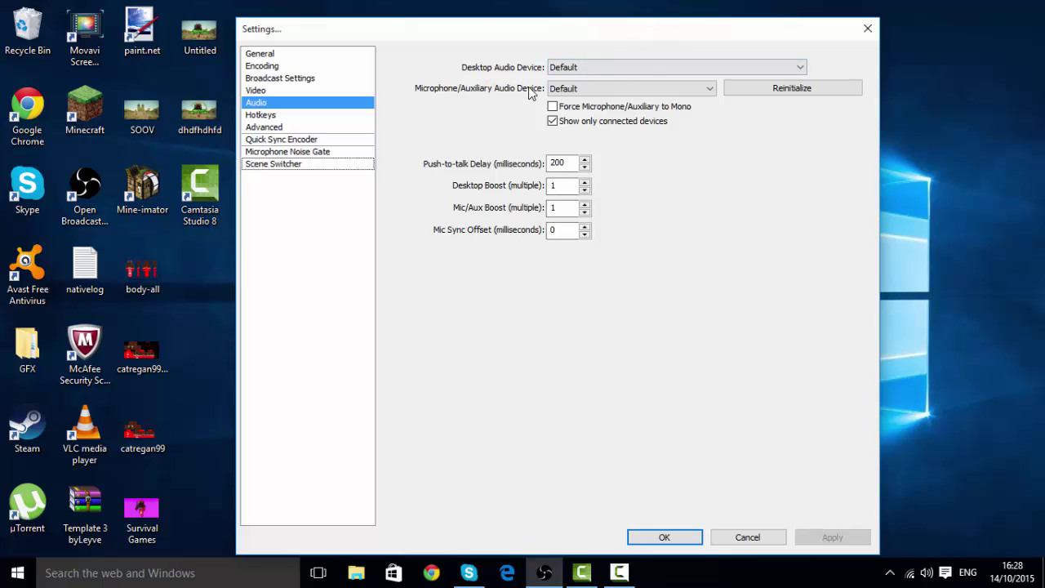
click(581, 65)
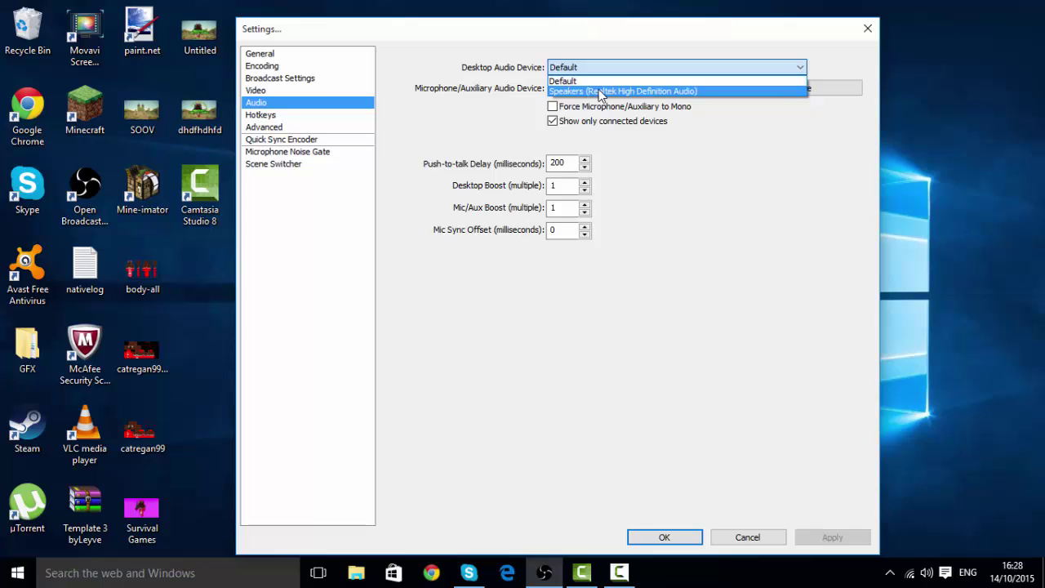
click(598, 90)
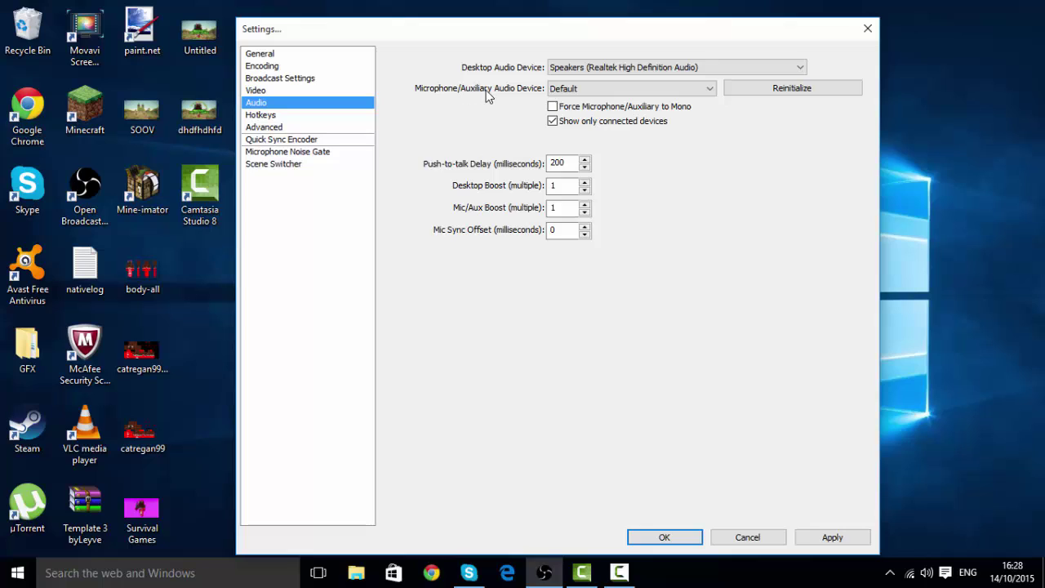
Set the microphone/auxiliary audio device to Microphone (Realtek High Definition Audio) and apply the audio settings
click(594, 91)
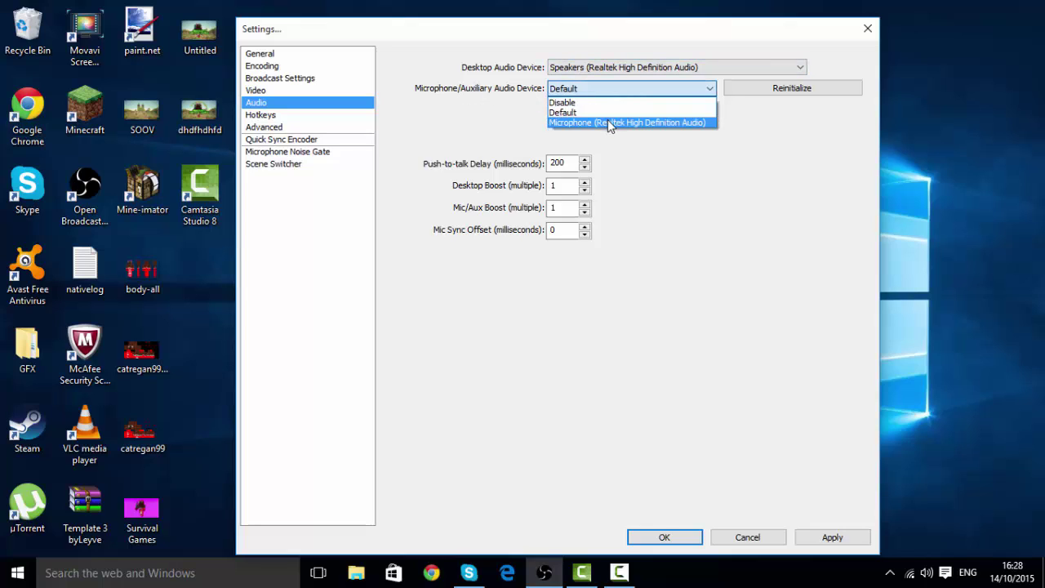
click(609, 124)
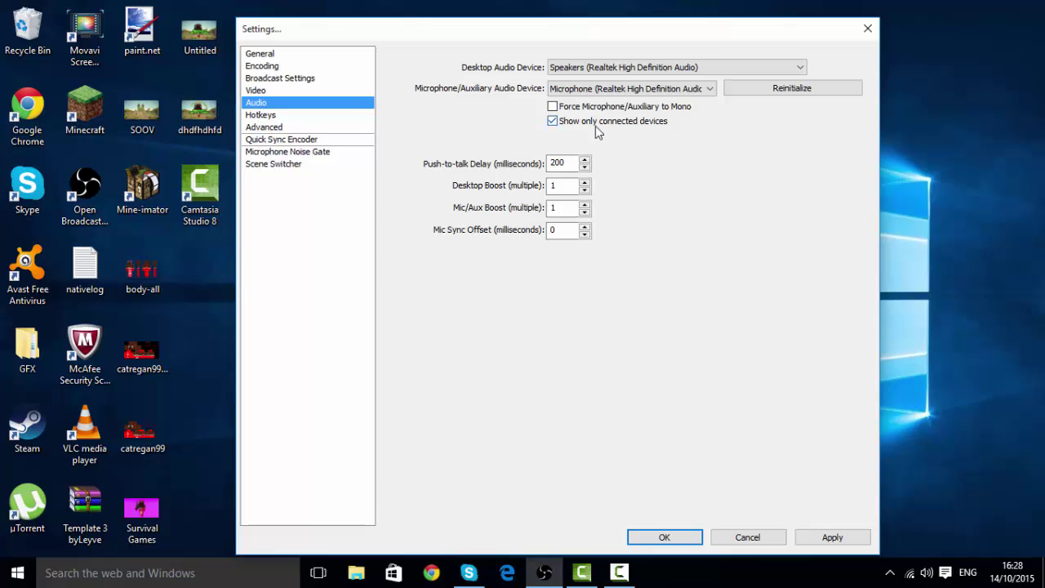
click(560, 162)
click(831, 537)
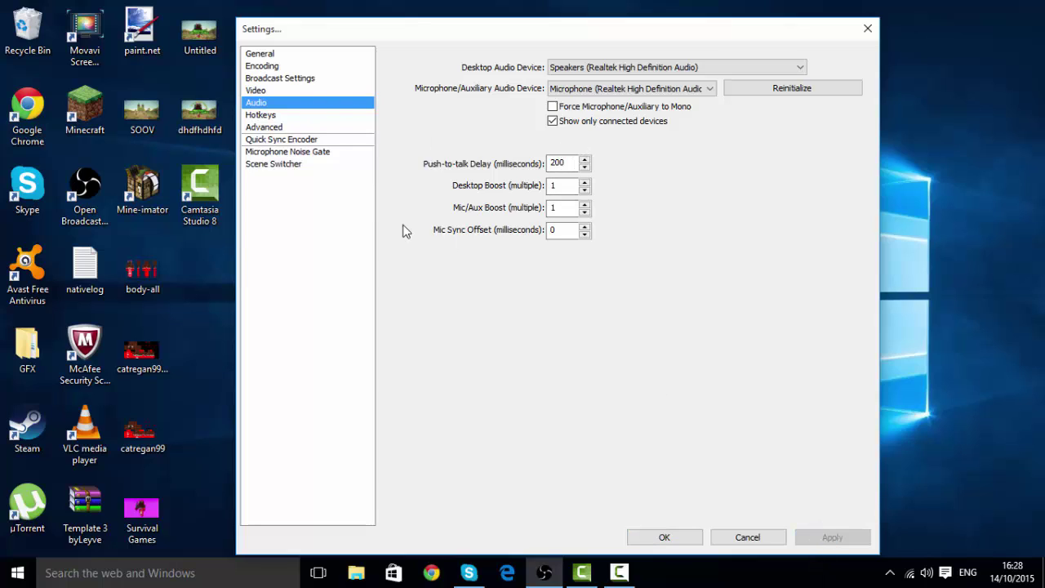
In the hotkey settings, assign 7 as the Push-to-Talk hotkey and clear it again
click(283, 116)
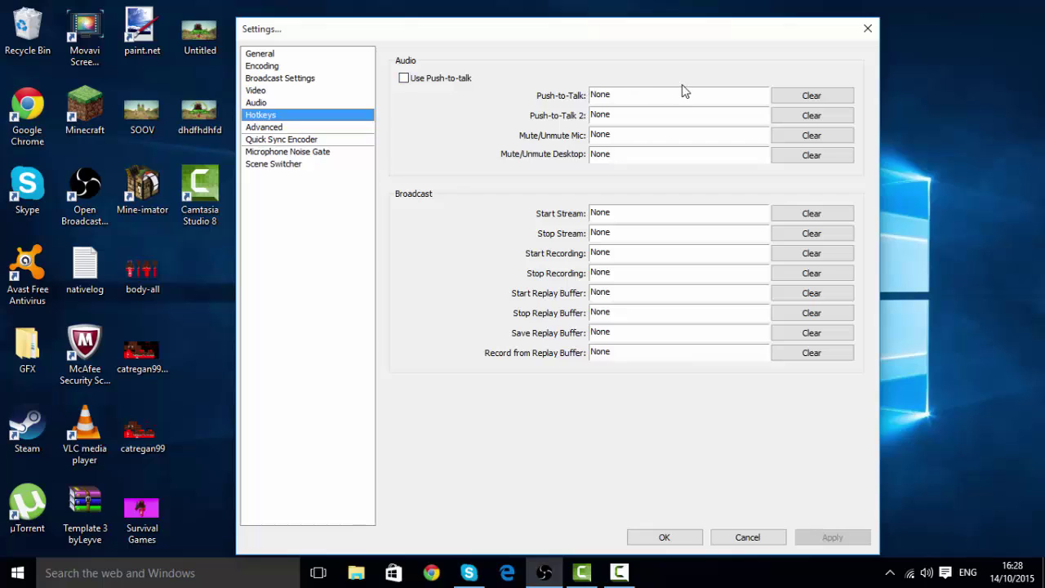
click(629, 97)
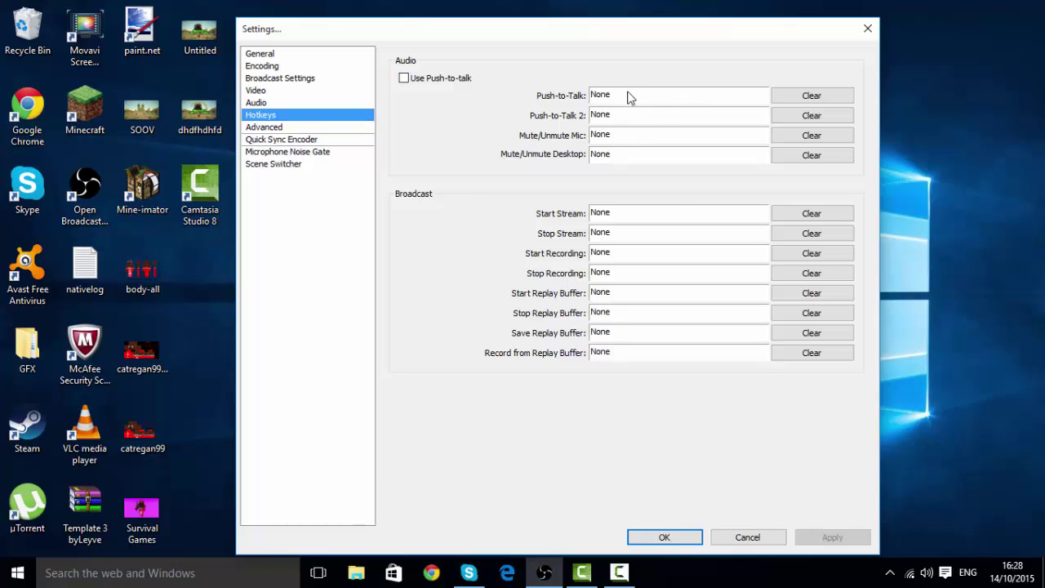
key(7)
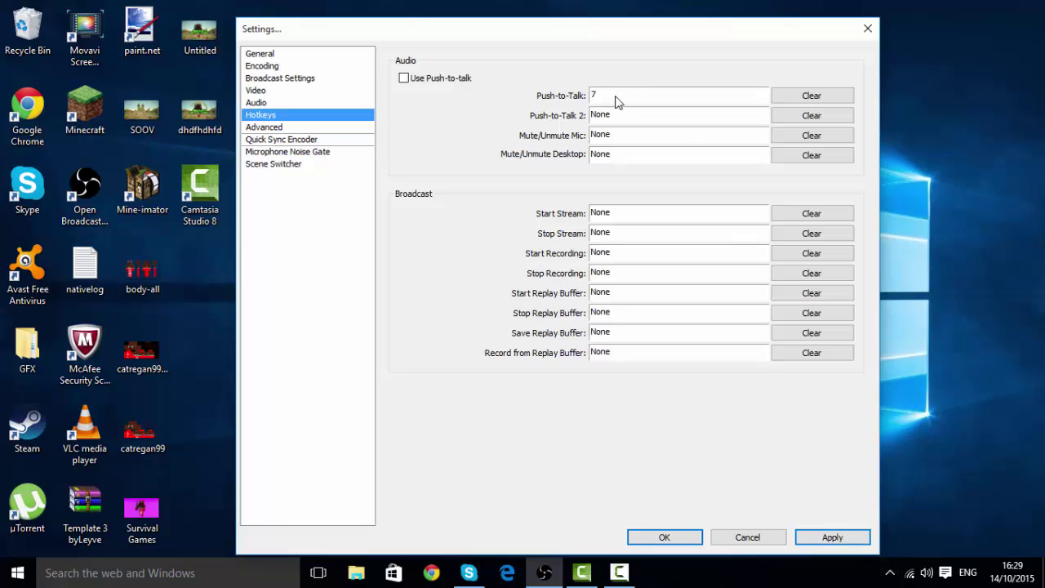
key(BackSpace)
click(781, 95)
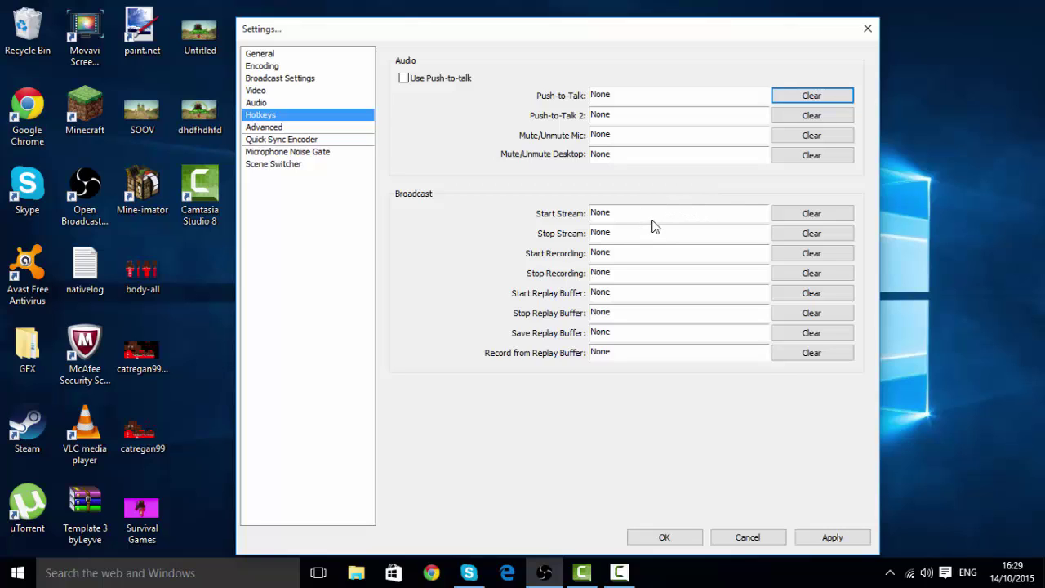
Clear the Start Recording hotkey and apply the hotkey settings
click(621, 235)
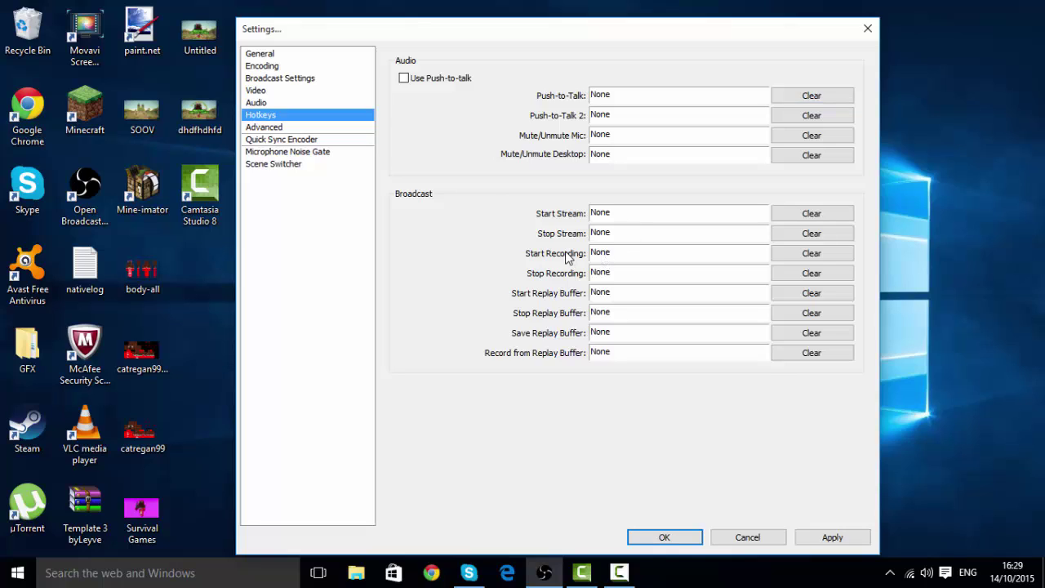
click(612, 254)
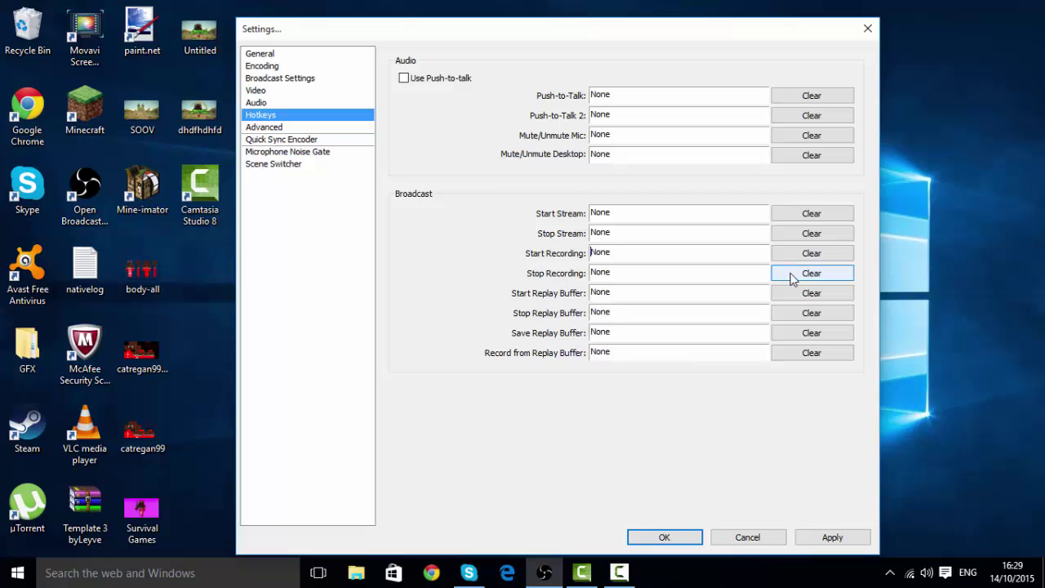
click(808, 253)
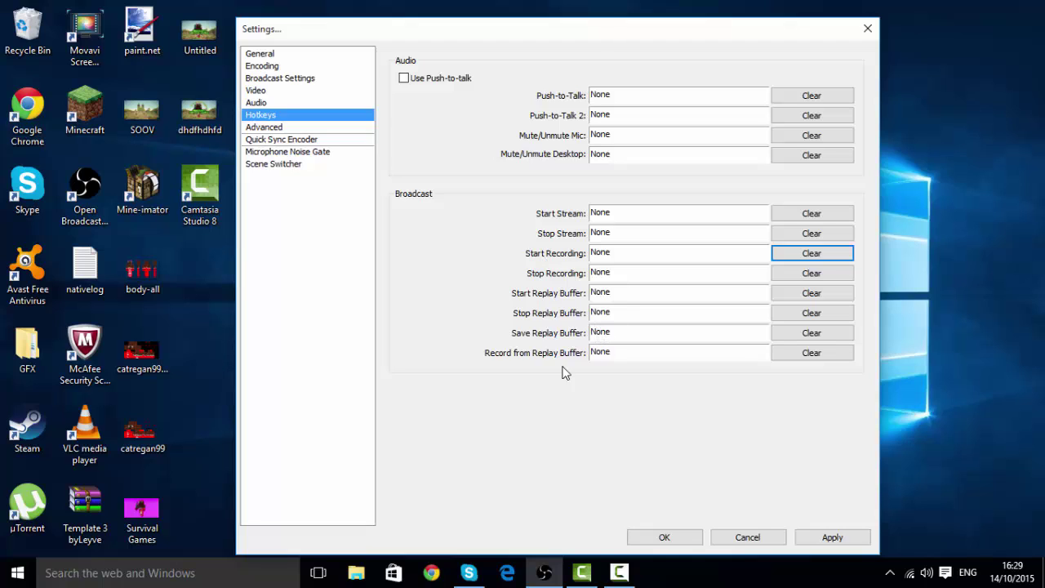
click(832, 537)
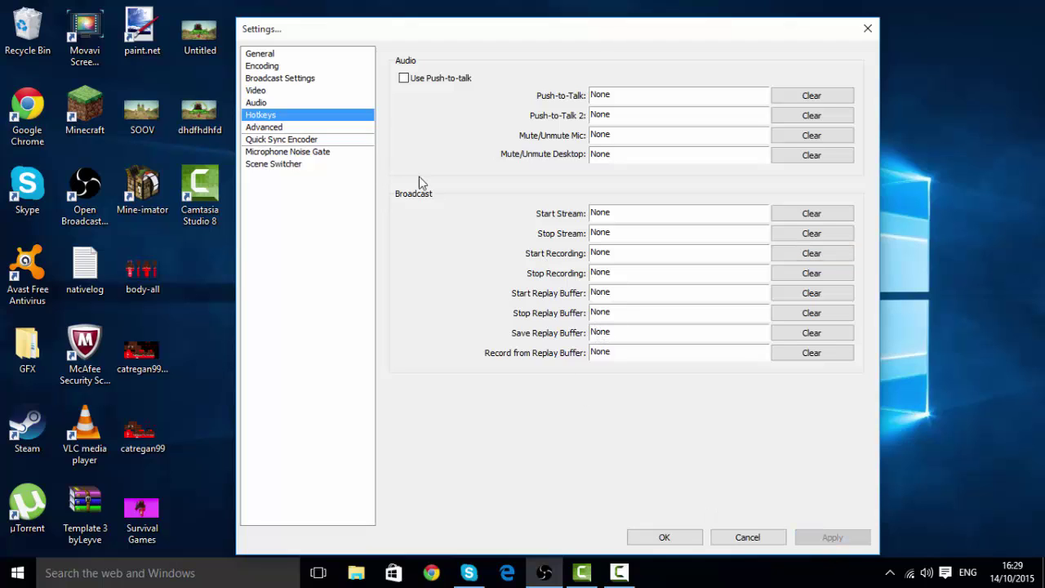
In the advanced settings, try to change the x264 CPU preset to slower and decline the change
click(306, 131)
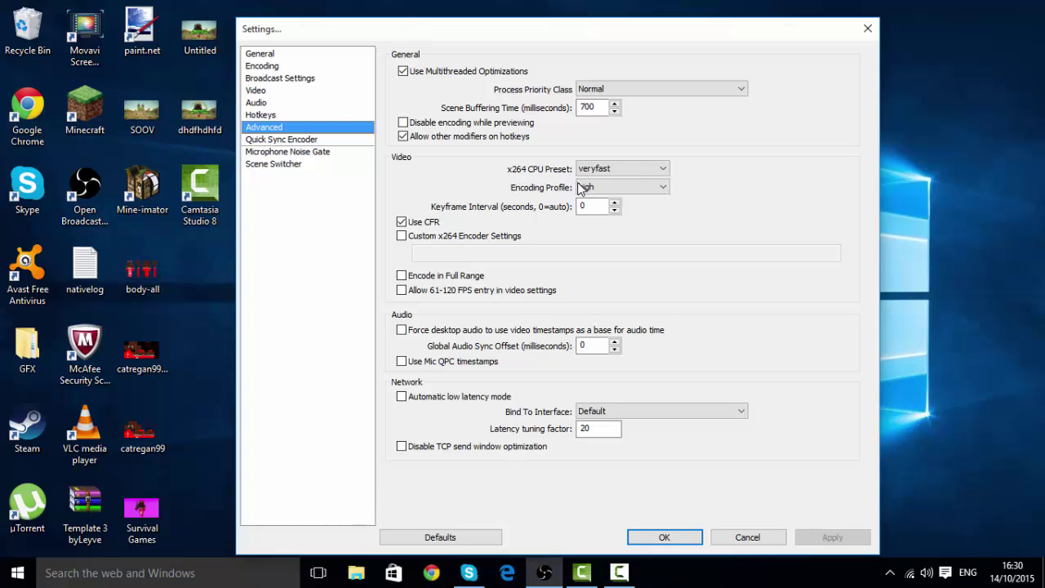
click(624, 172)
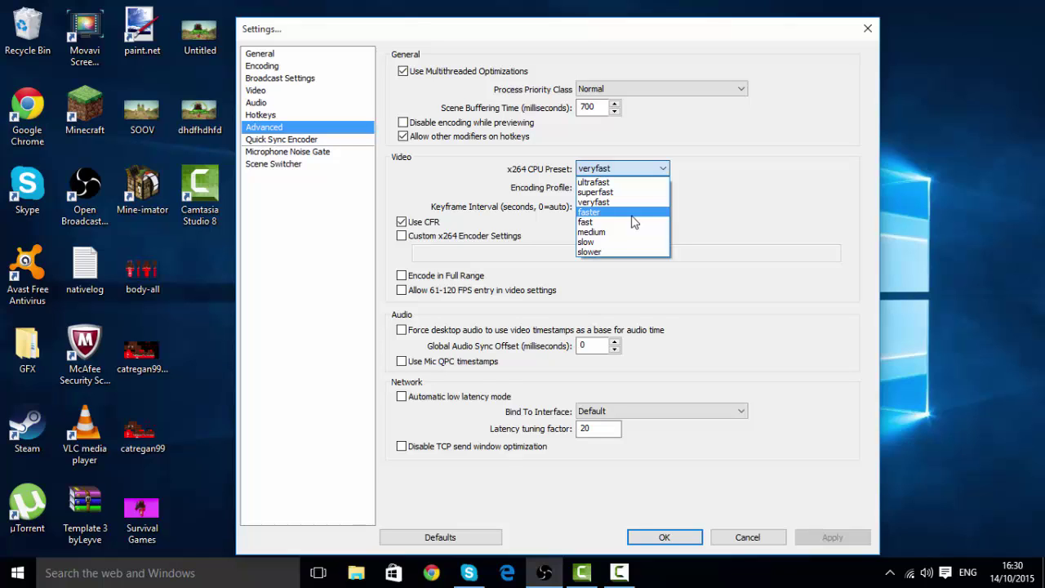
click(630, 252)
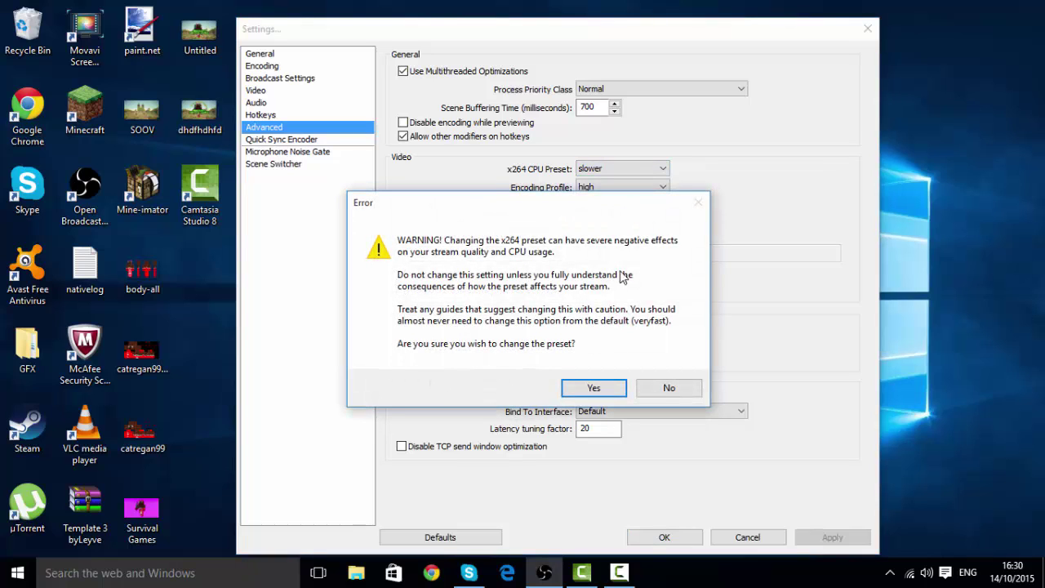
click(669, 387)
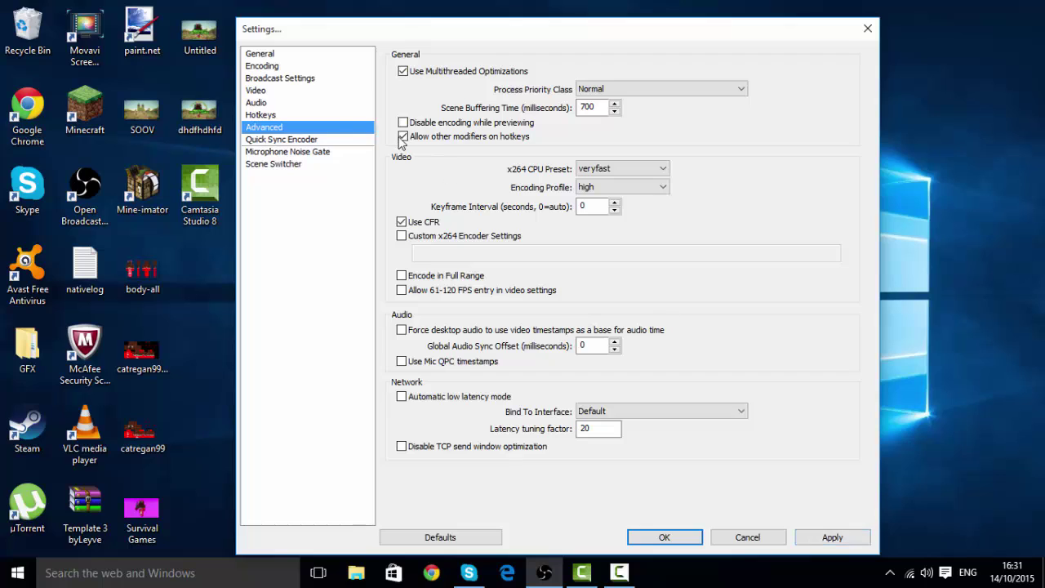
Save the advanced settings, review the Quick Sync Encoder, Microphone Noise Gate, Scene Switcher and General settings, and close the settings
click(280, 137)
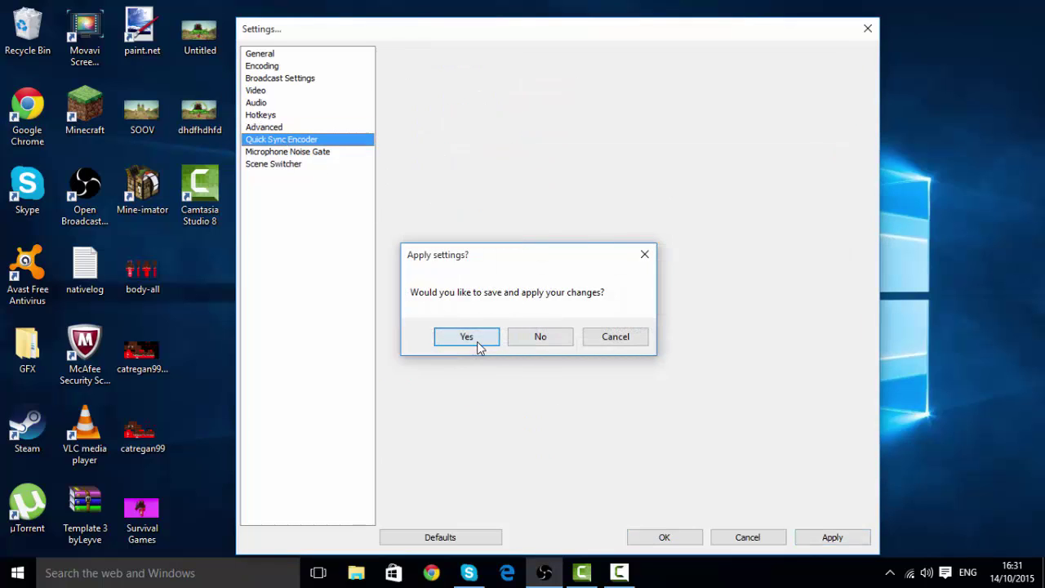
click(476, 341)
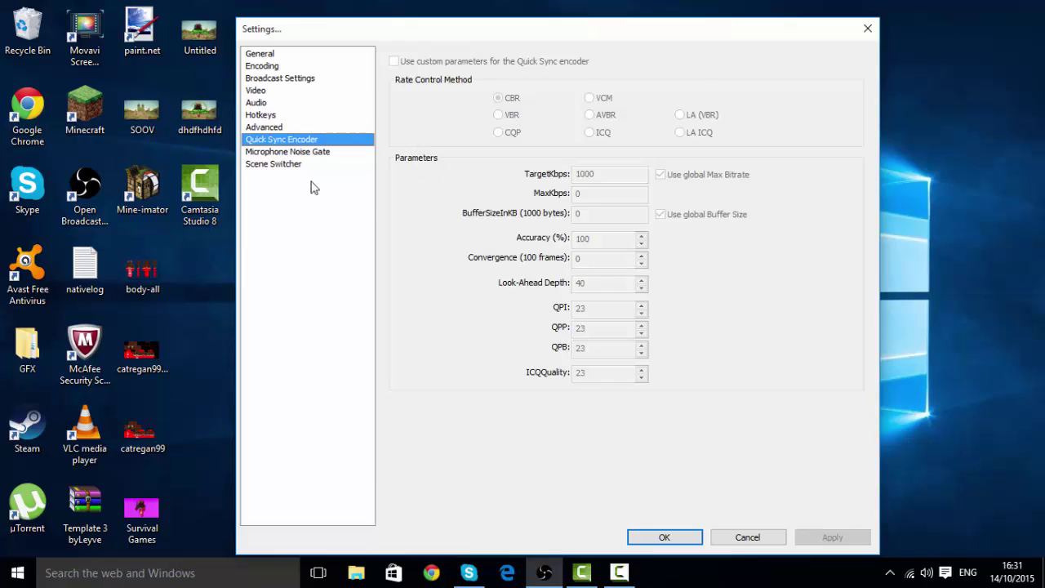
click(324, 153)
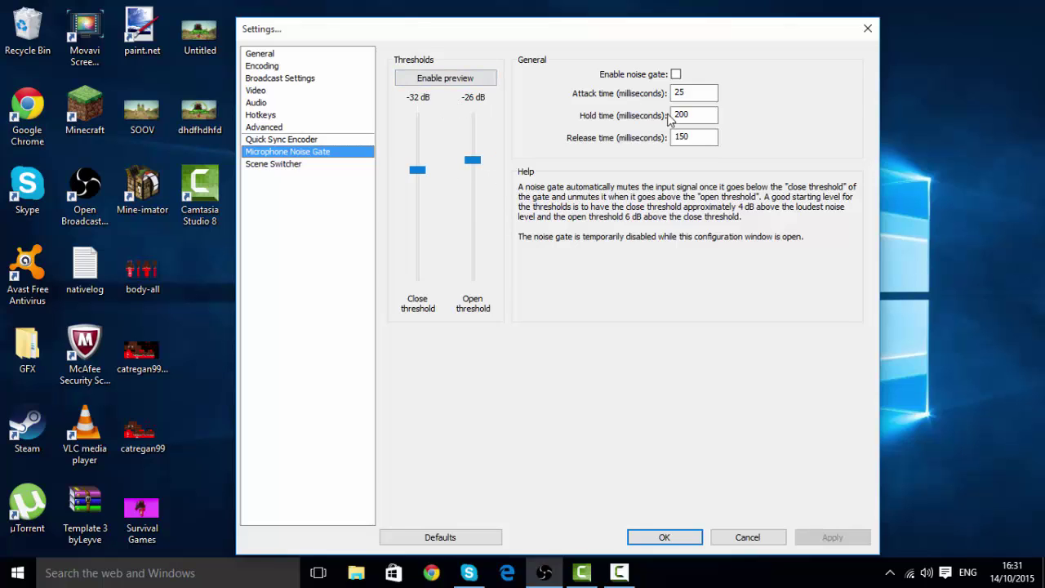
click(363, 164)
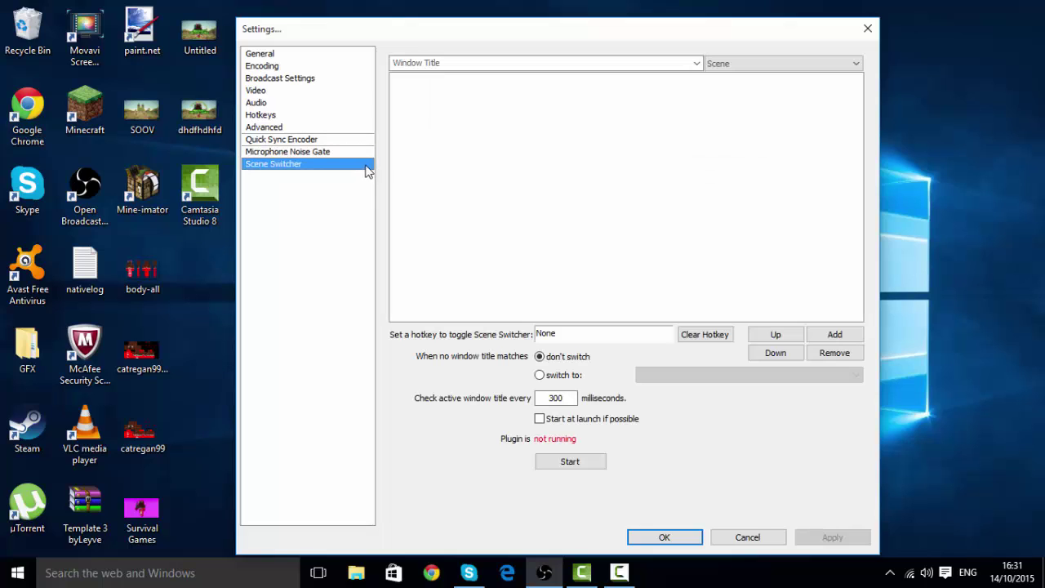
click(264, 54)
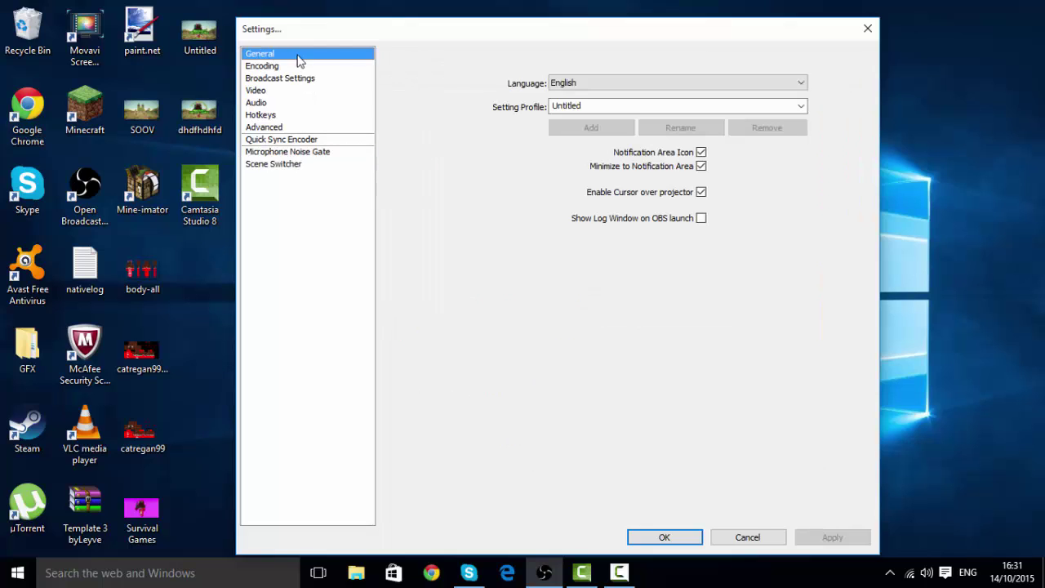
click(643, 545)
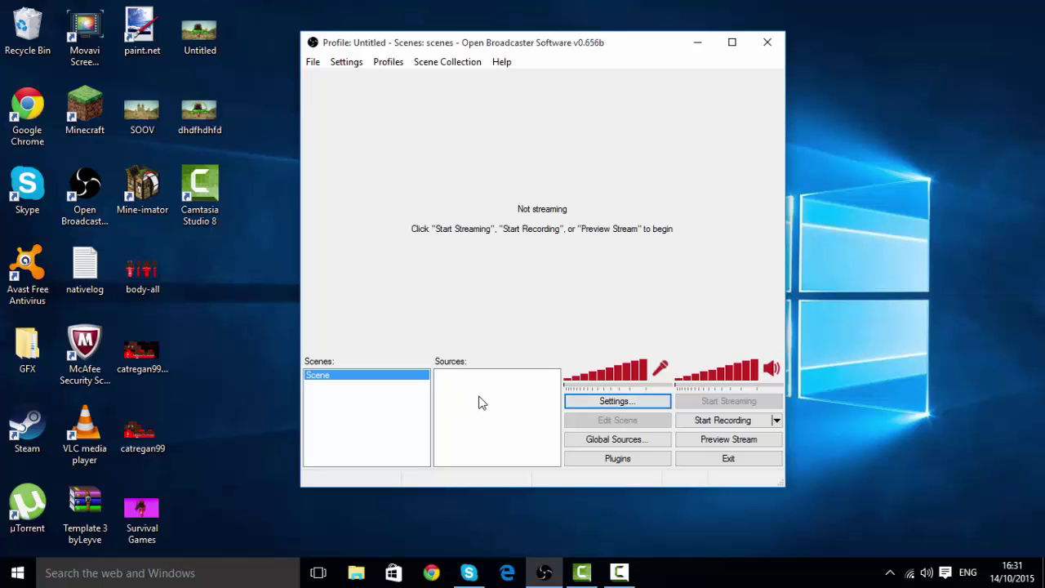
right_click(480, 382)
mouse_move(494, 396)
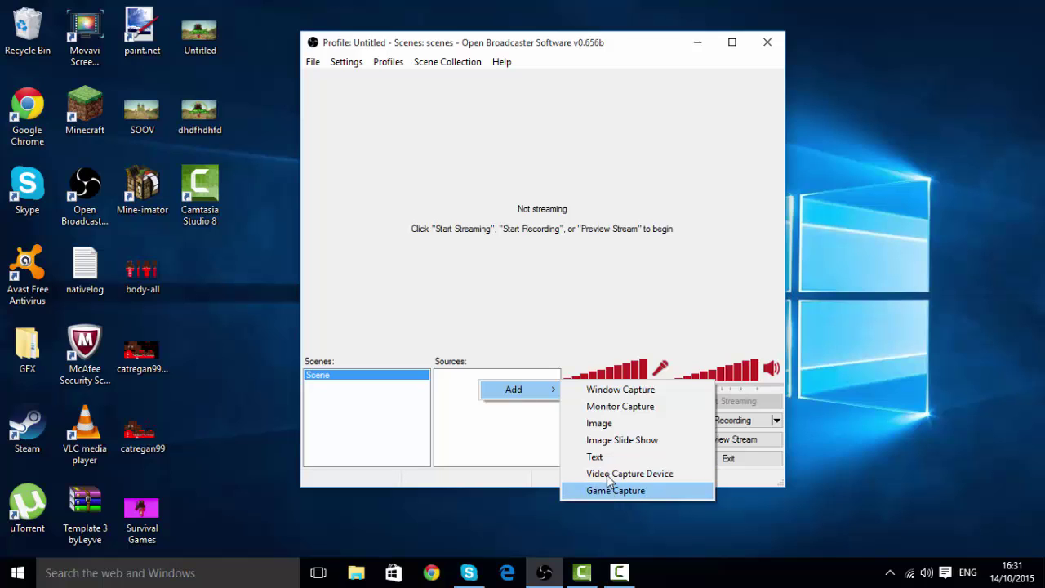
click(621, 389)
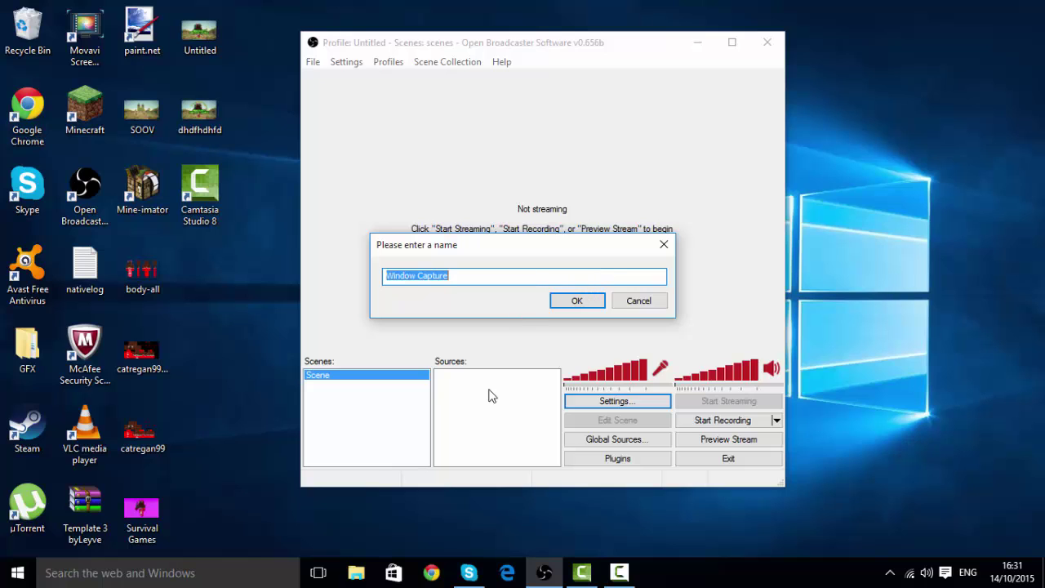
text(erwfetgdj)
click(576, 300)
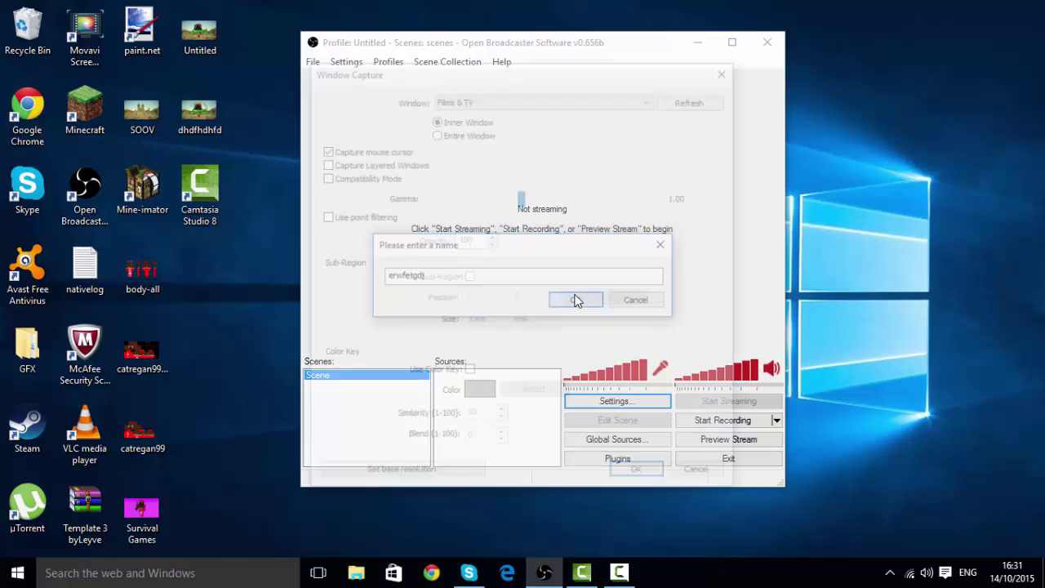
click(504, 99)
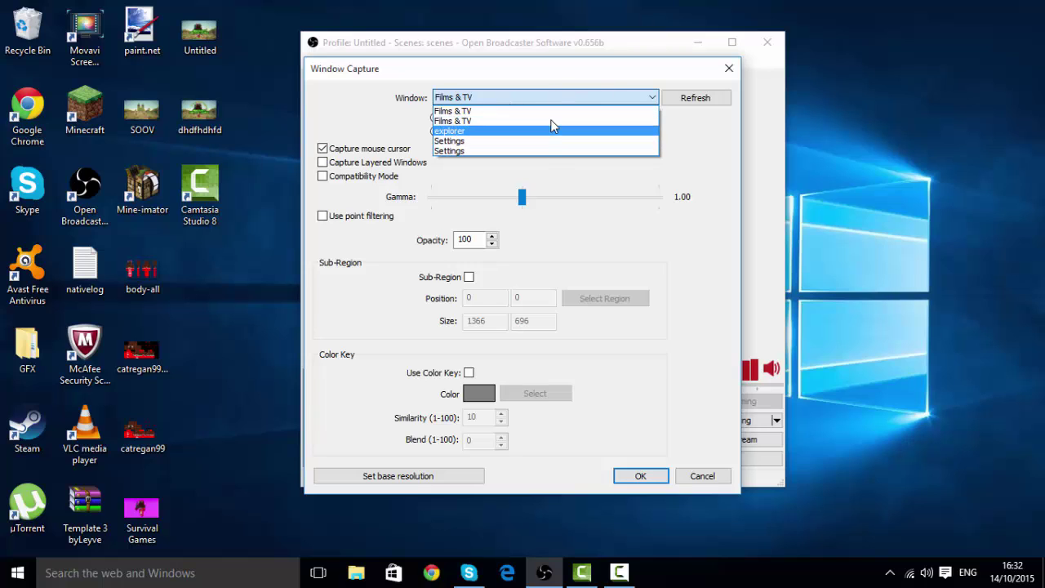
click(721, 189)
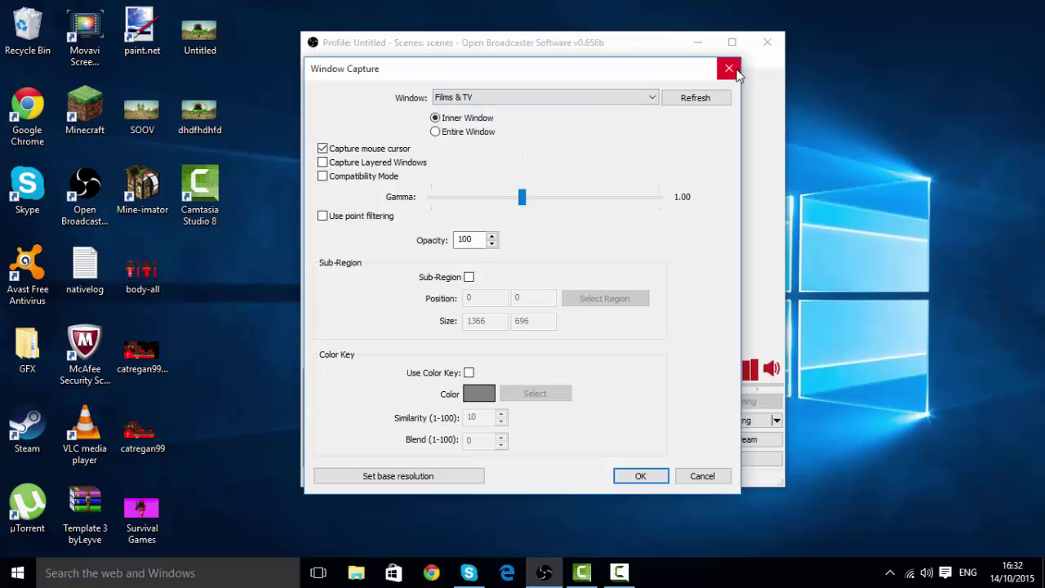
click(729, 68)
Add a Game Capture source named Minecraft to the scene, with Camtasia Studio as the captured application
right_click(502, 427)
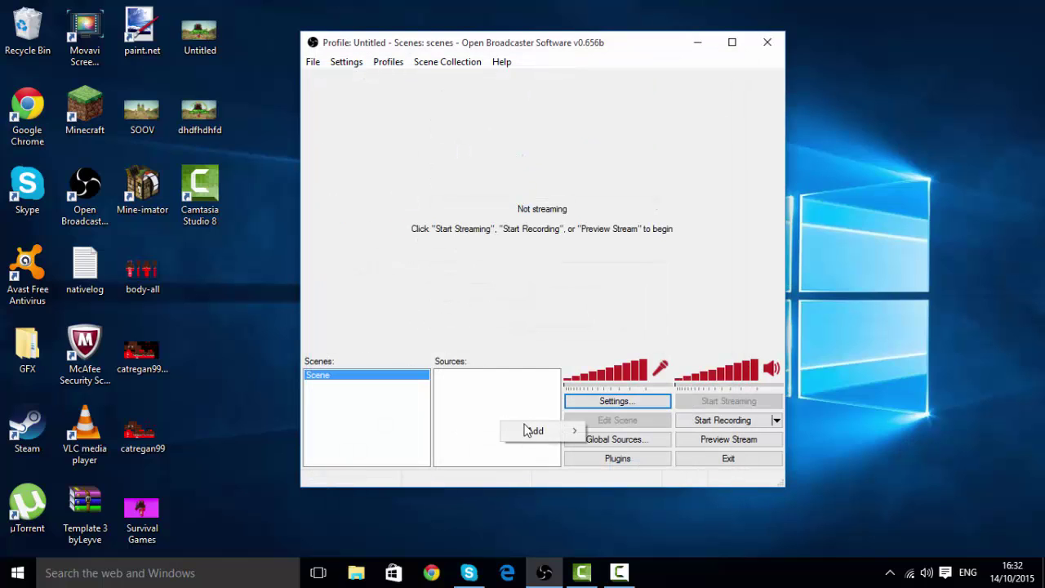
mouse_move(535, 430)
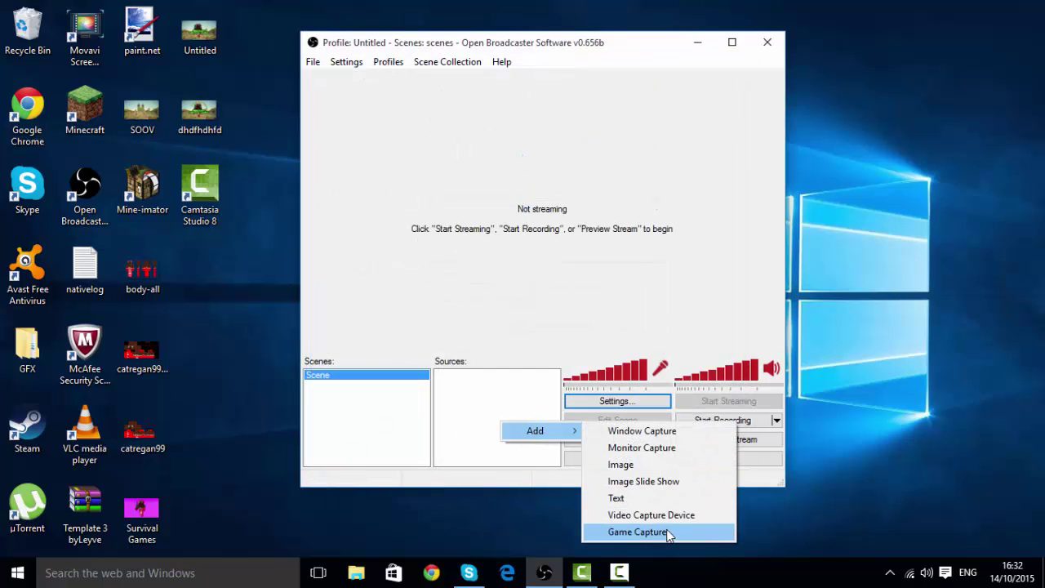
click(666, 532)
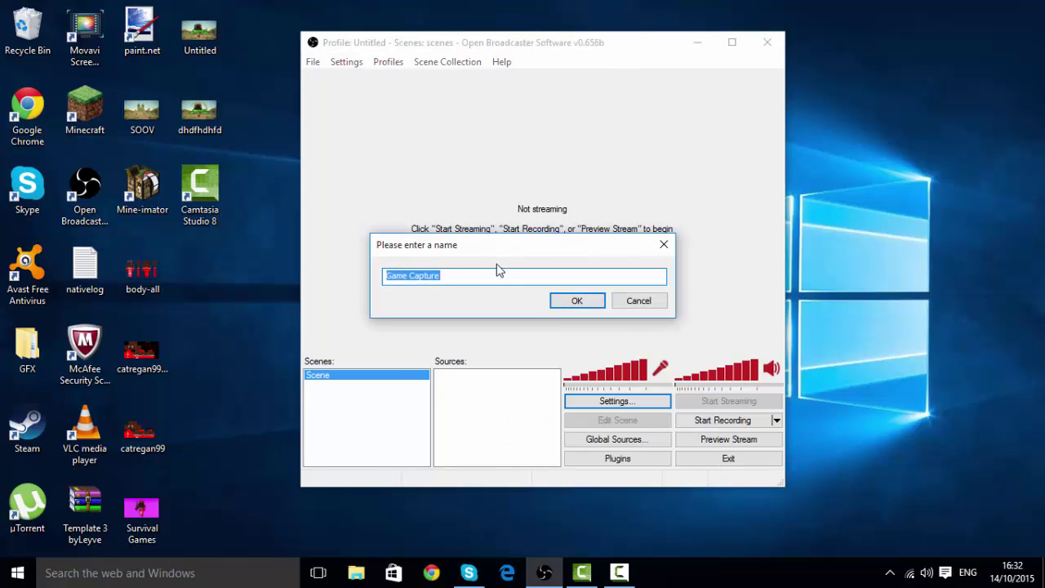
key(BackSpace)
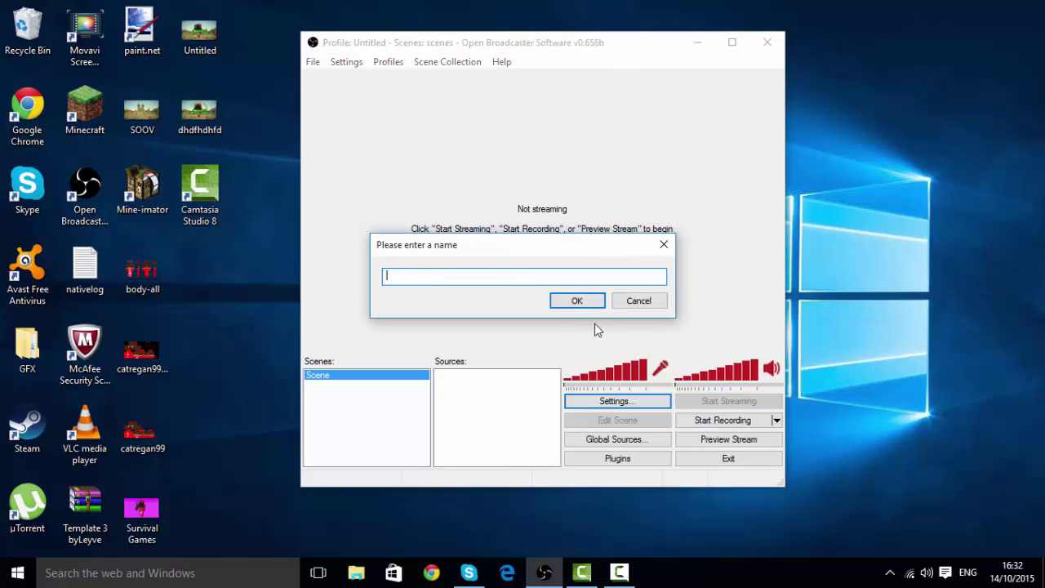
text(Minecraft)
key(Return)
click(563, 127)
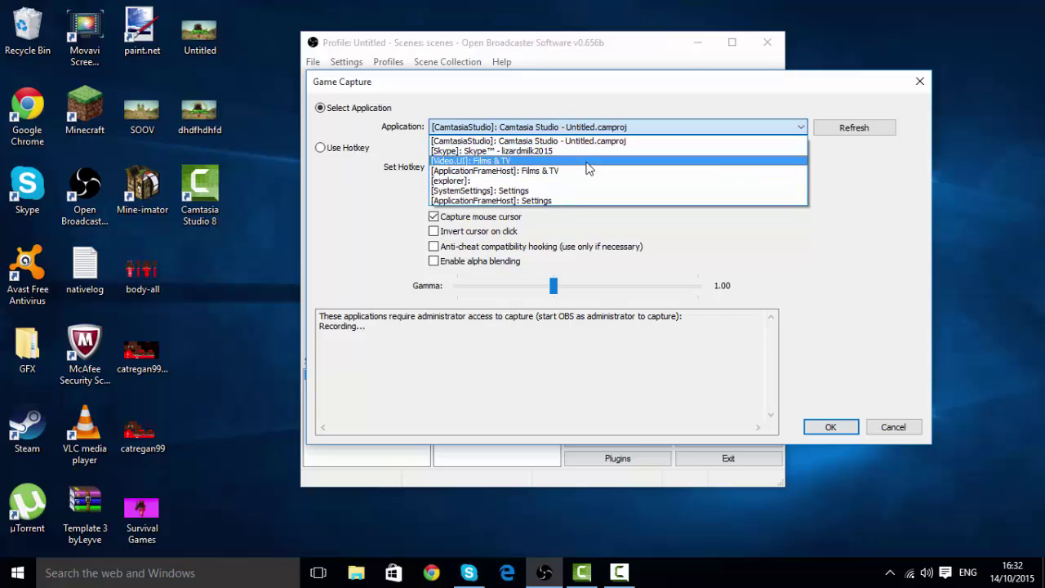
click(562, 142)
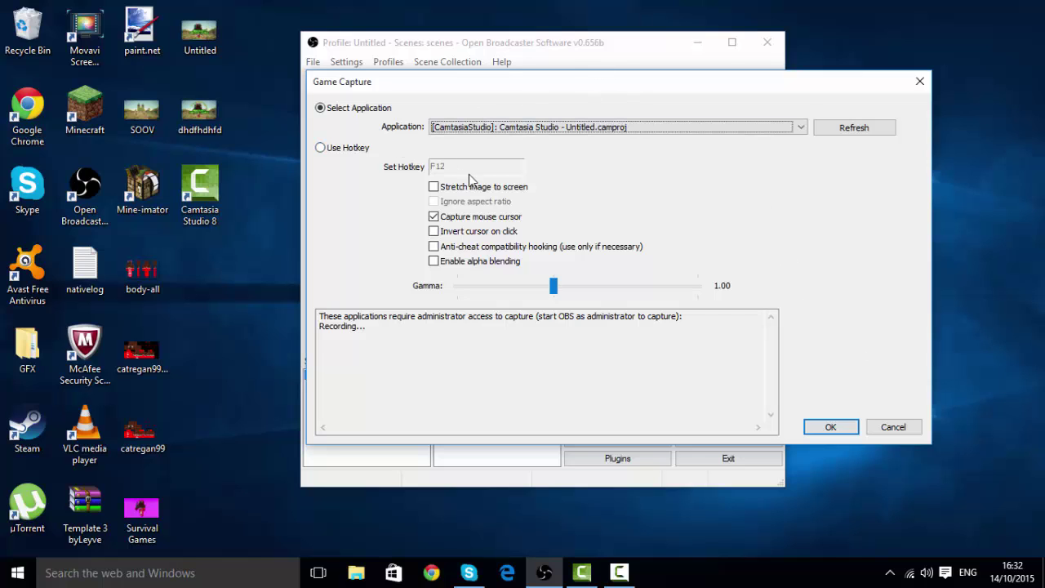
click(843, 428)
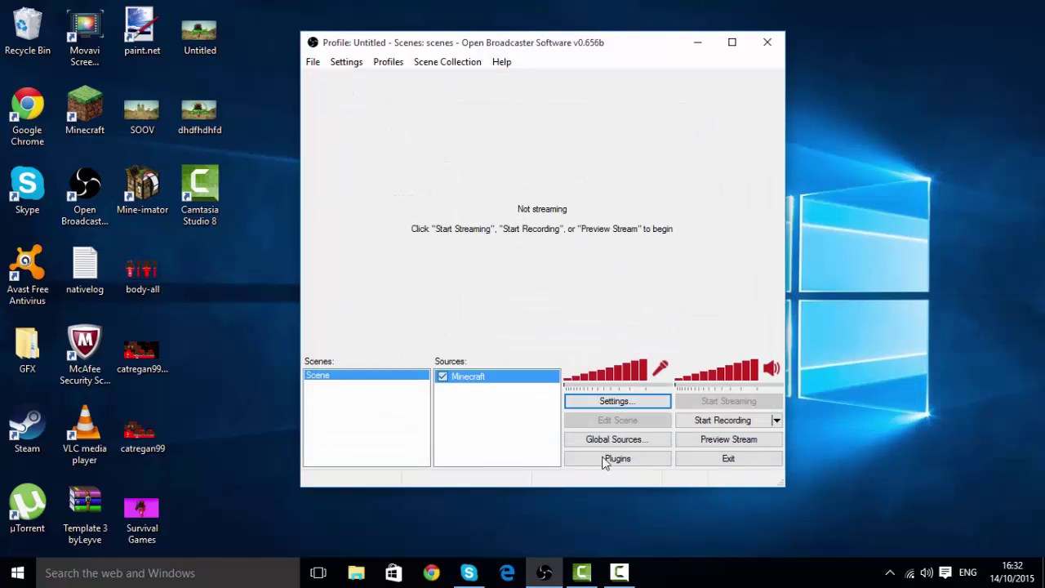
Preview the stream with the Minecraft source enabled, briefly bring up Camtasia Studio to test the capture, and stop the preview
click(445, 395)
click(442, 376)
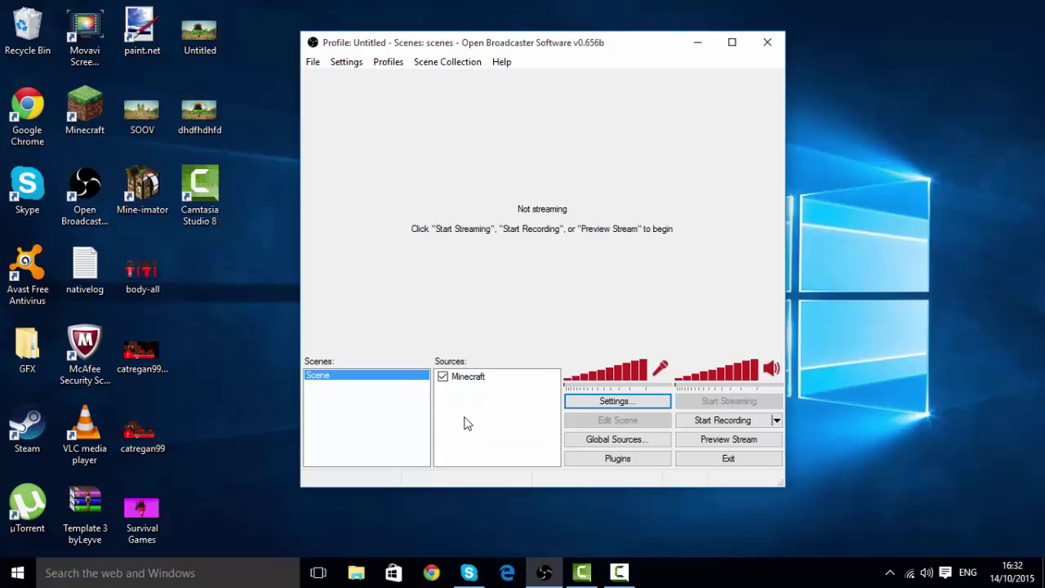
click(747, 438)
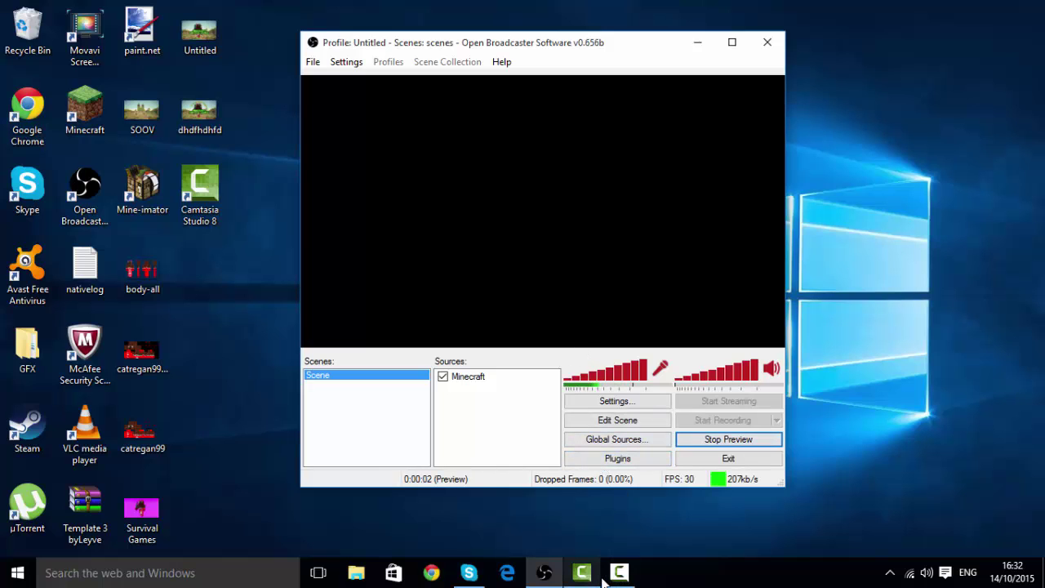
click(592, 576)
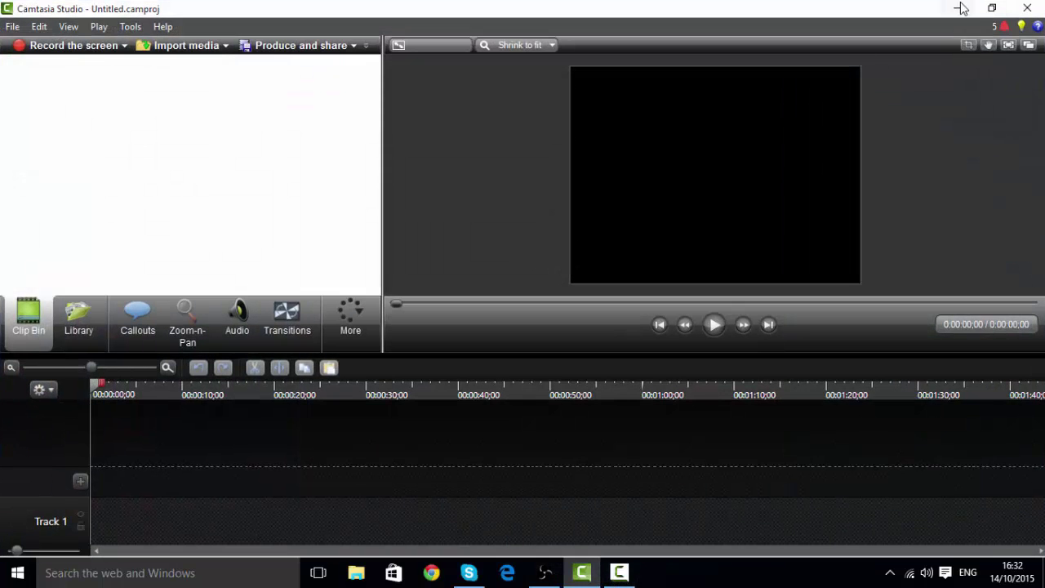
click(959, 7)
drag(571, 45, 549, 53)
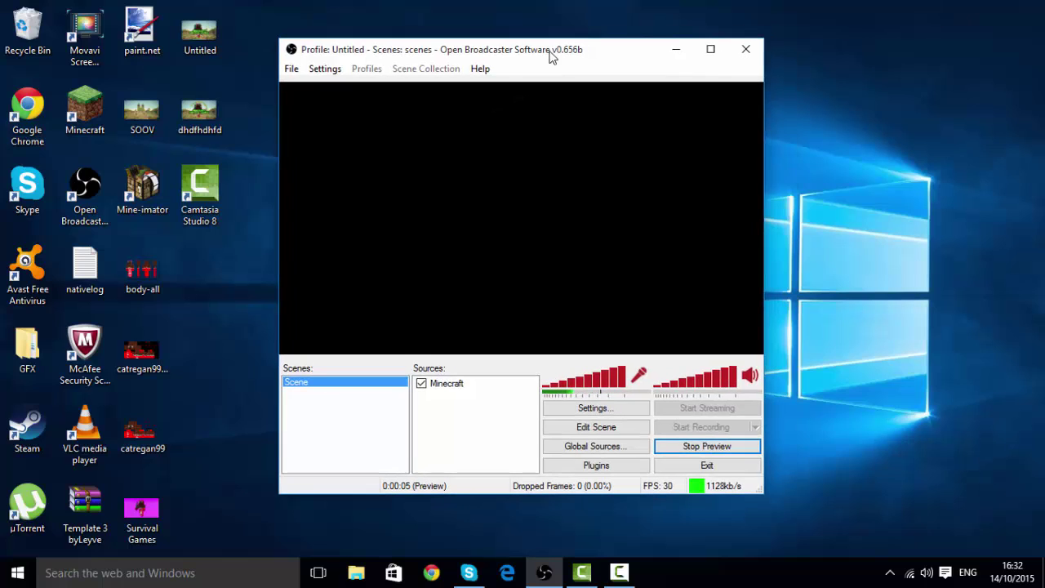
click(707, 445)
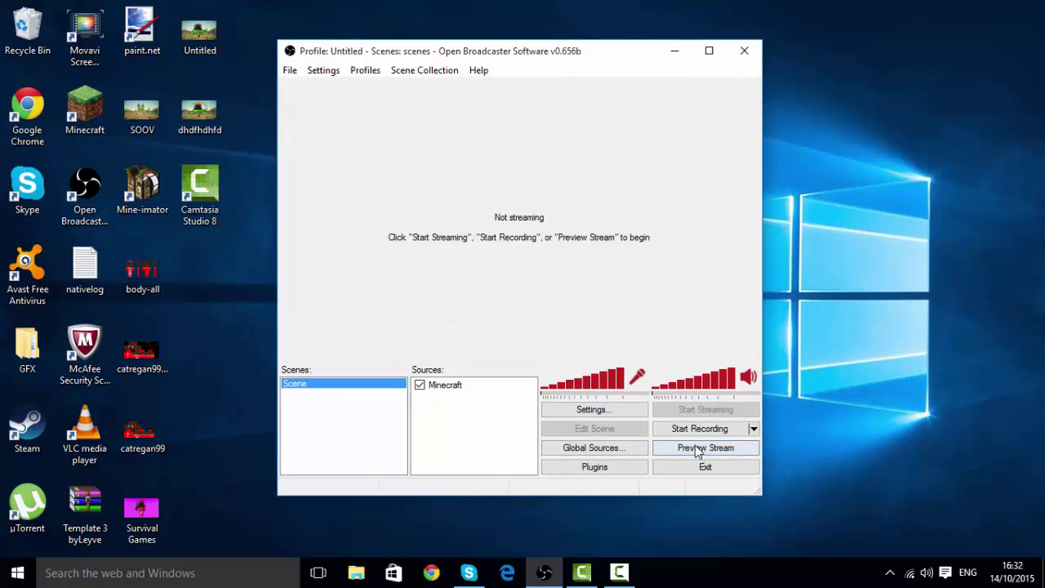
click(694, 449)
click(694, 449)
click(468, 386)
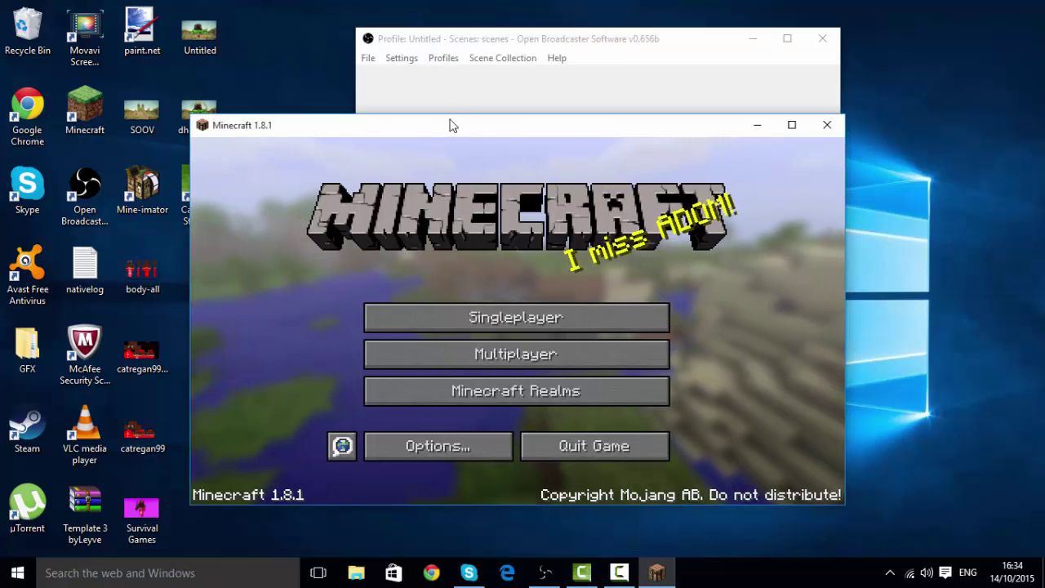
Maximize the running Minecraft 1.8.1 window and minimize it to return to Open Broadcaster Software
drag(466, 135, 476, 87)
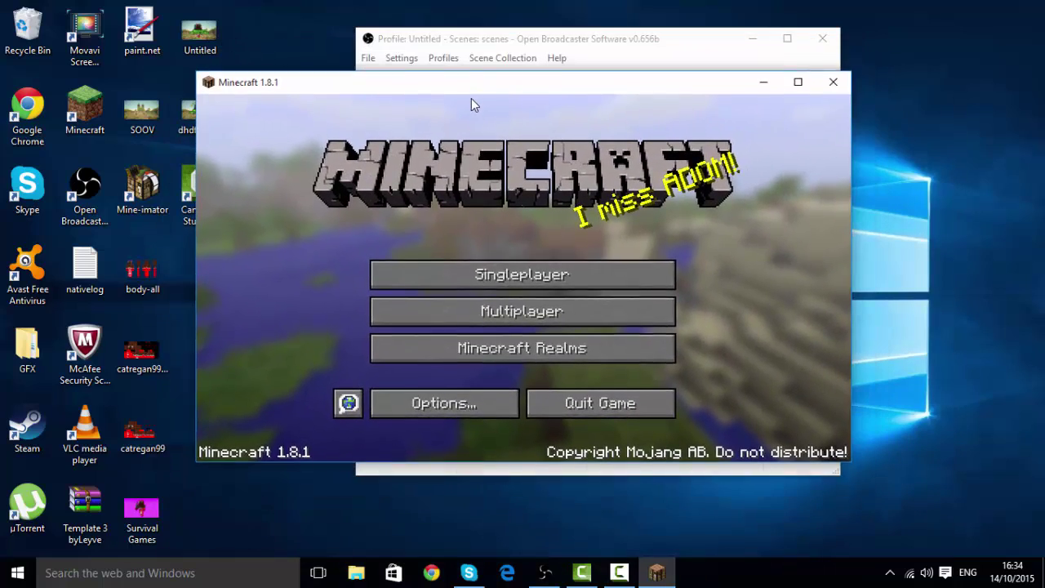
click(763, 83)
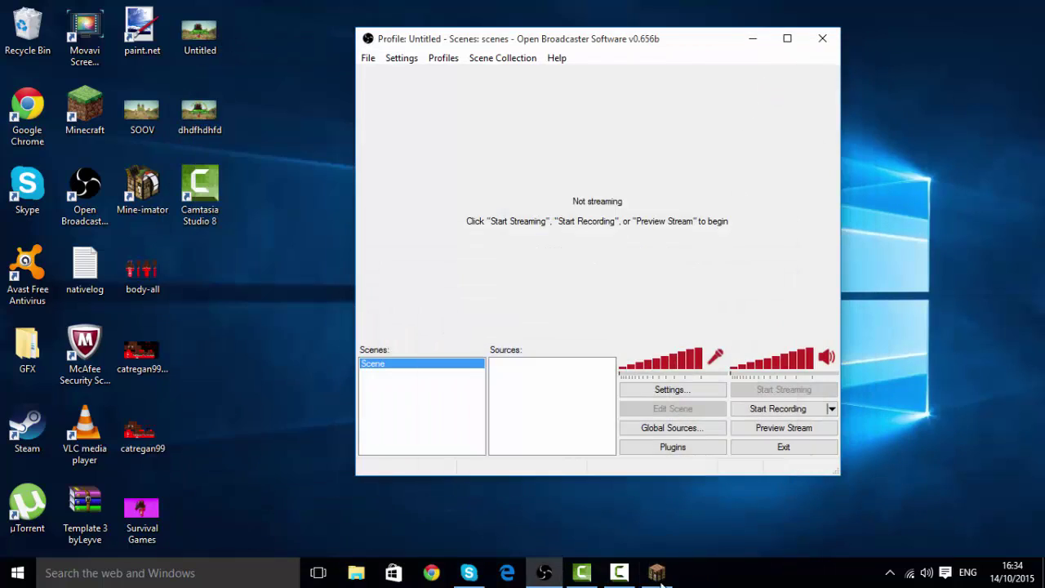
click(659, 575)
click(796, 88)
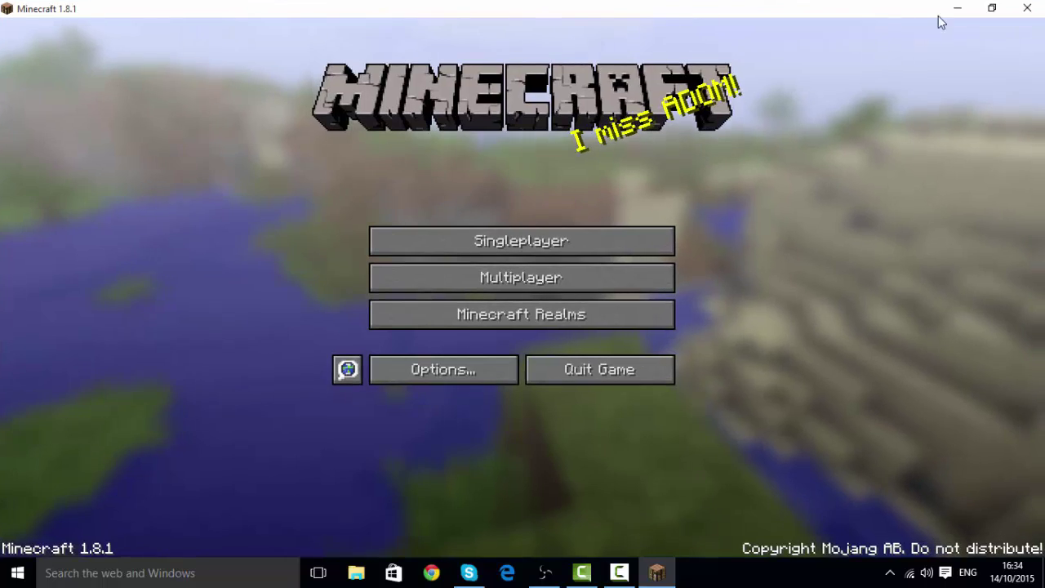
click(958, 9)
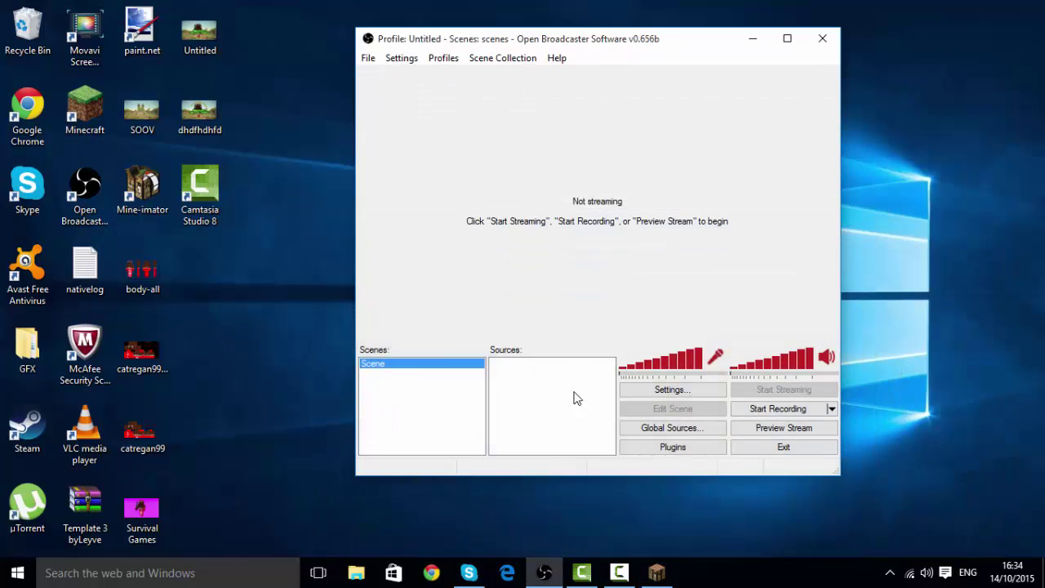
Add a Game Capture source named Minecraft to the scene, with [javaw]: Minecraft 1.8.1 as the captured application
right_click(533, 378)
mouse_move(555, 390)
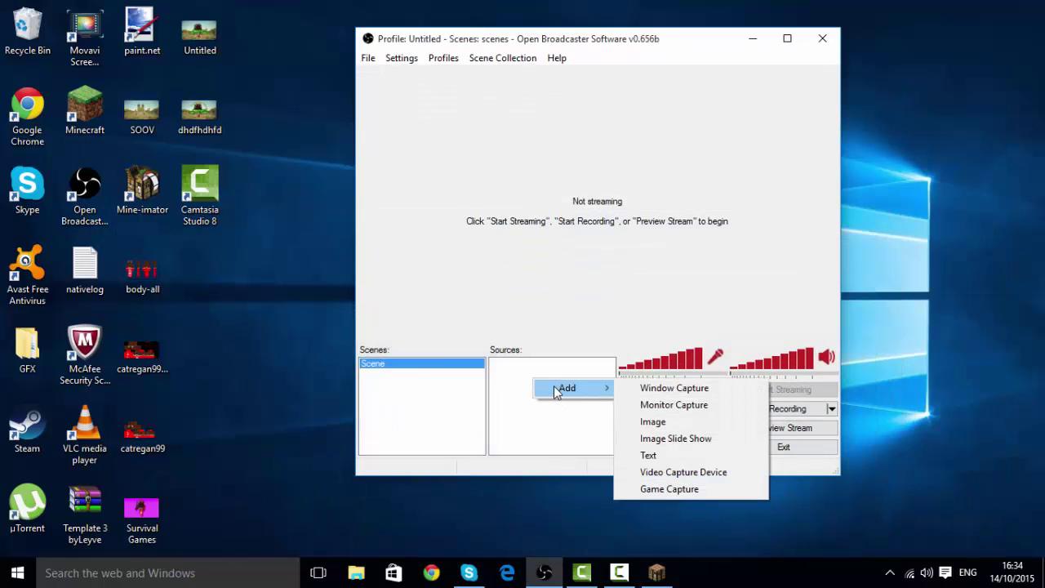
click(683, 484)
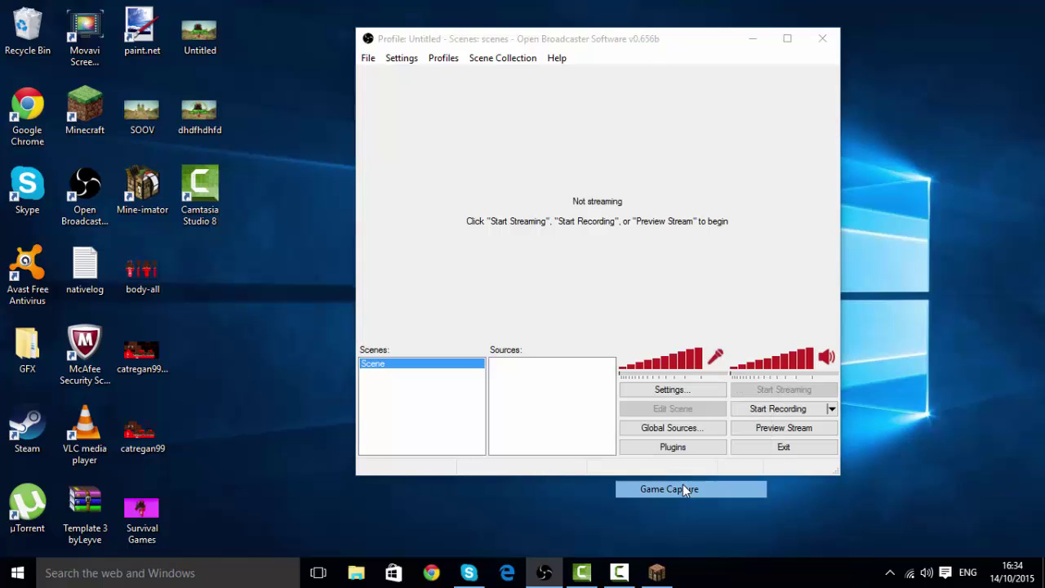
key(BackSpace)
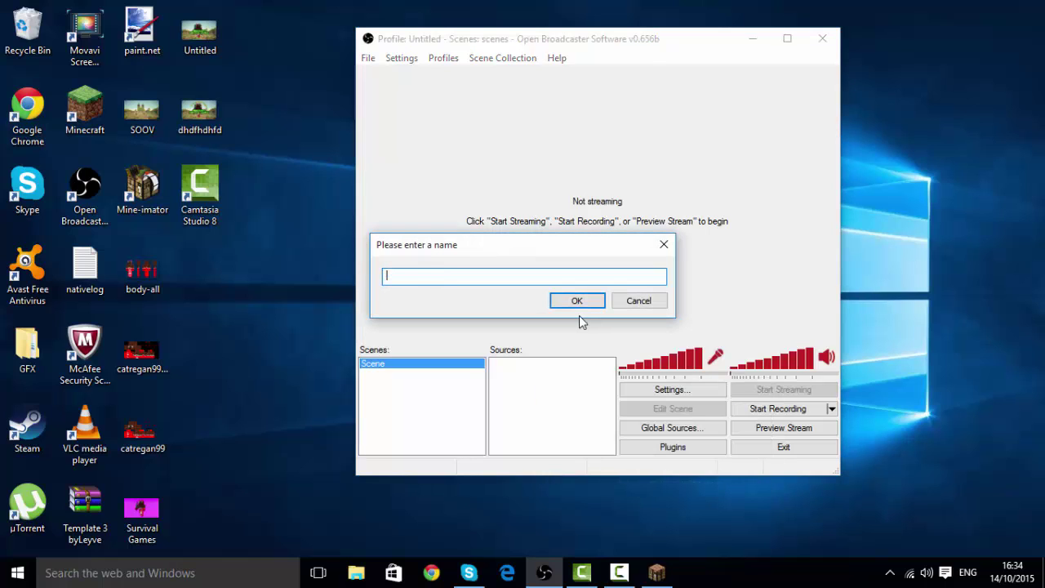
text(Minecraft)
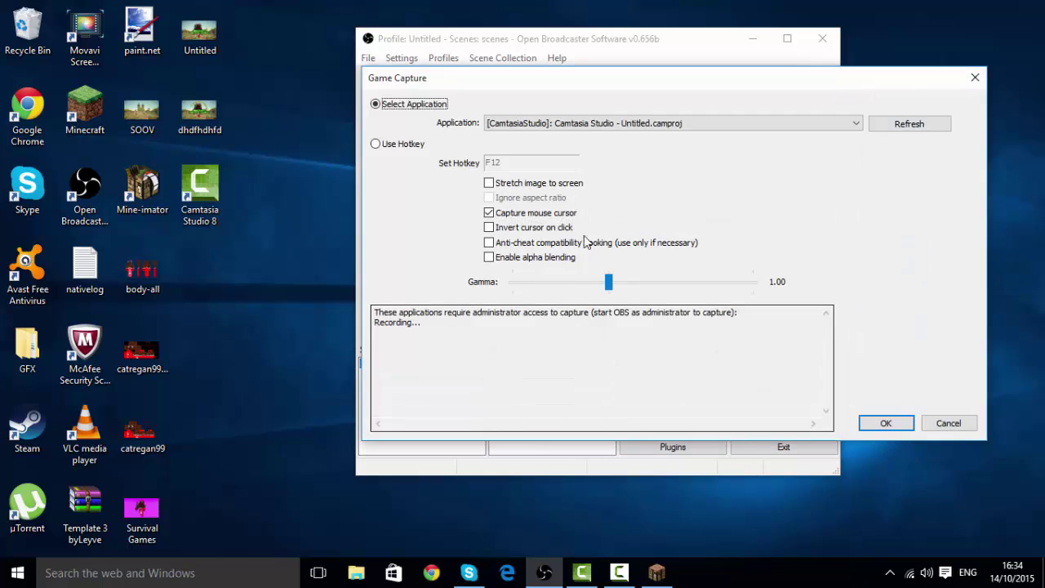
click(511, 126)
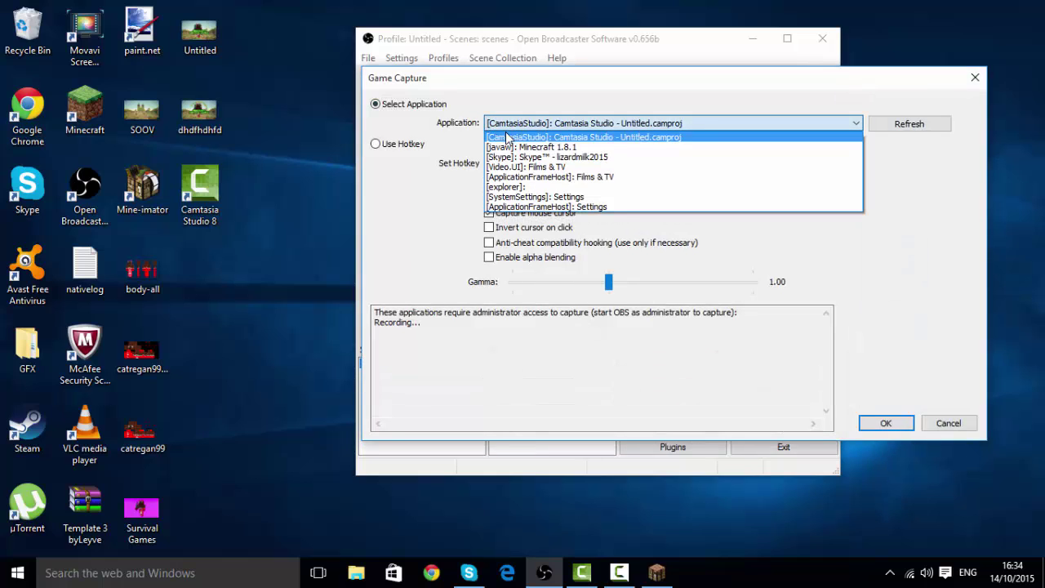
click(513, 150)
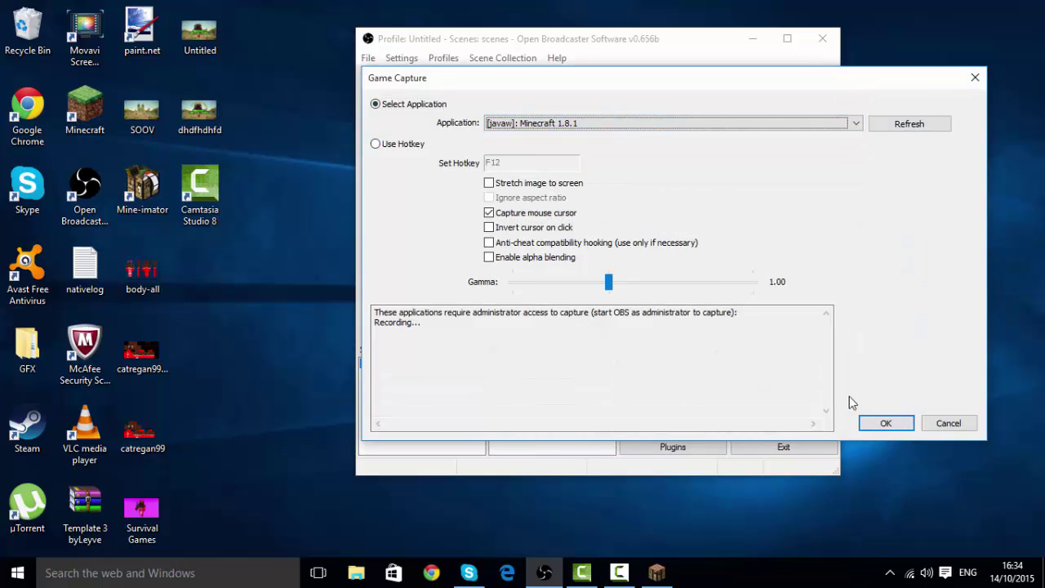
click(883, 422)
Preview the stream, bring up Minecraft and return to Open Broadcaster Software to check the capture, then repeat the preview and stop it
click(796, 428)
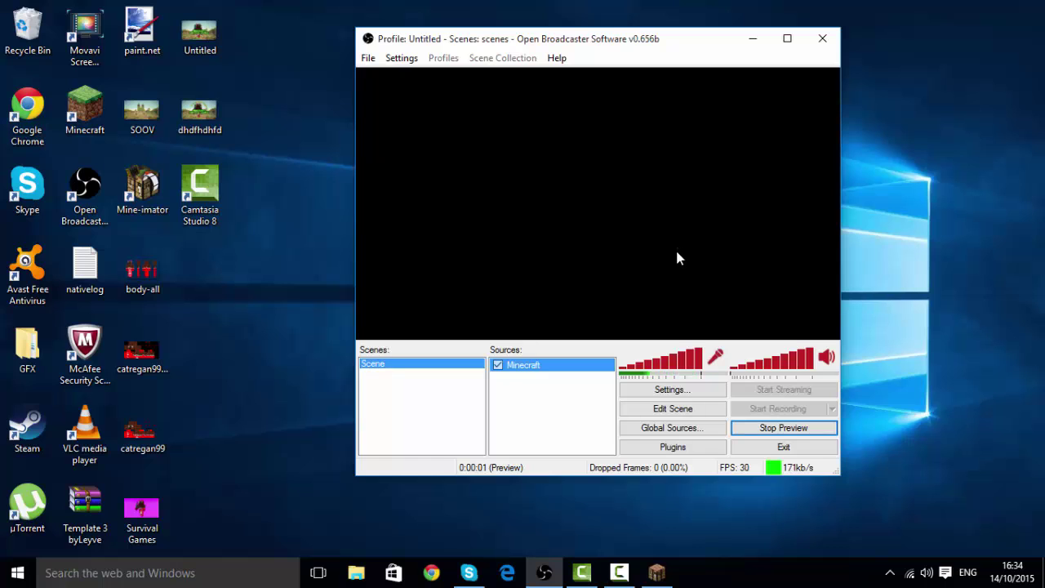
click(660, 570)
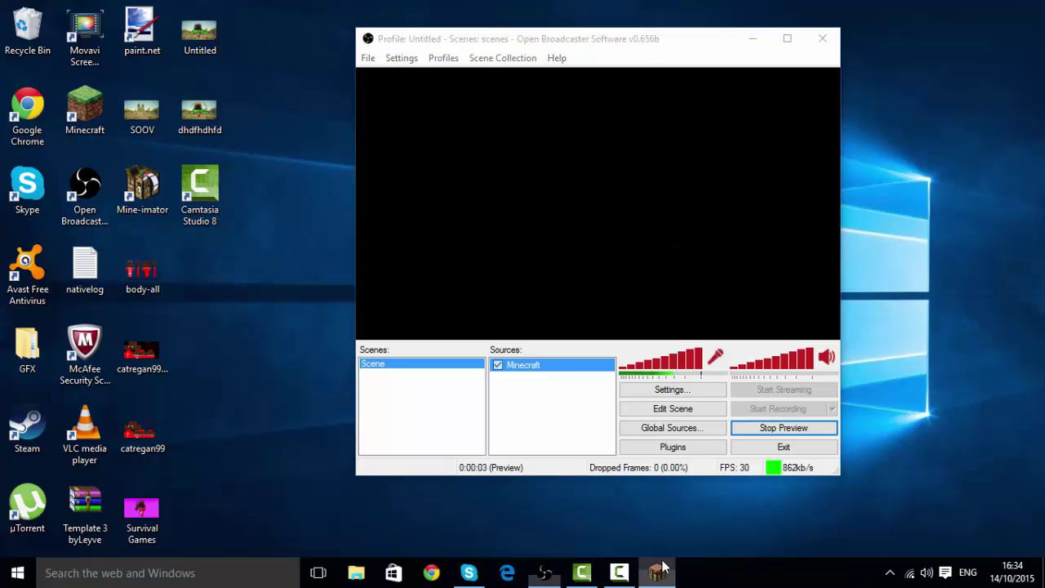
click(689, 533)
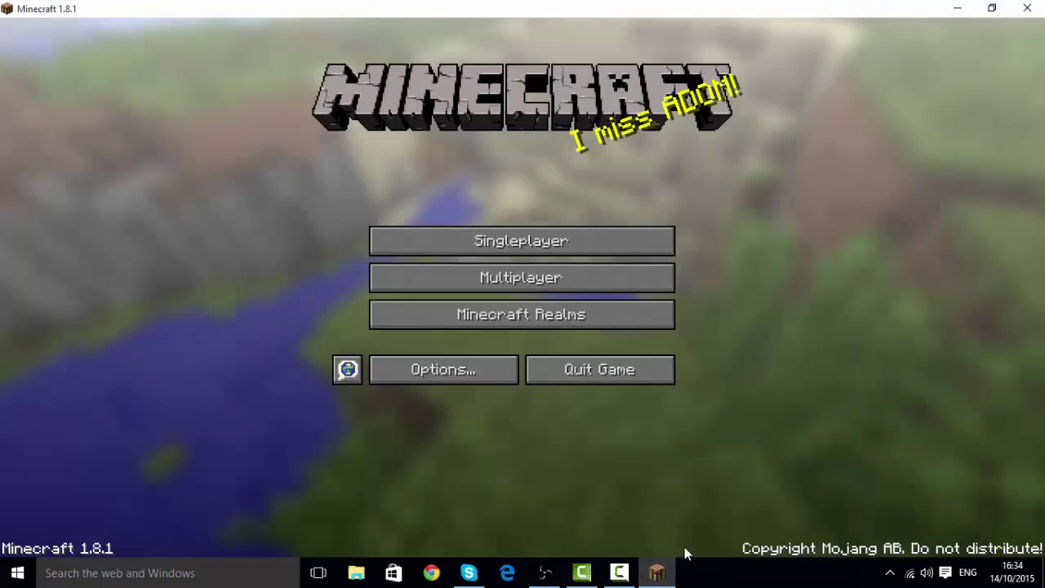
click(548, 571)
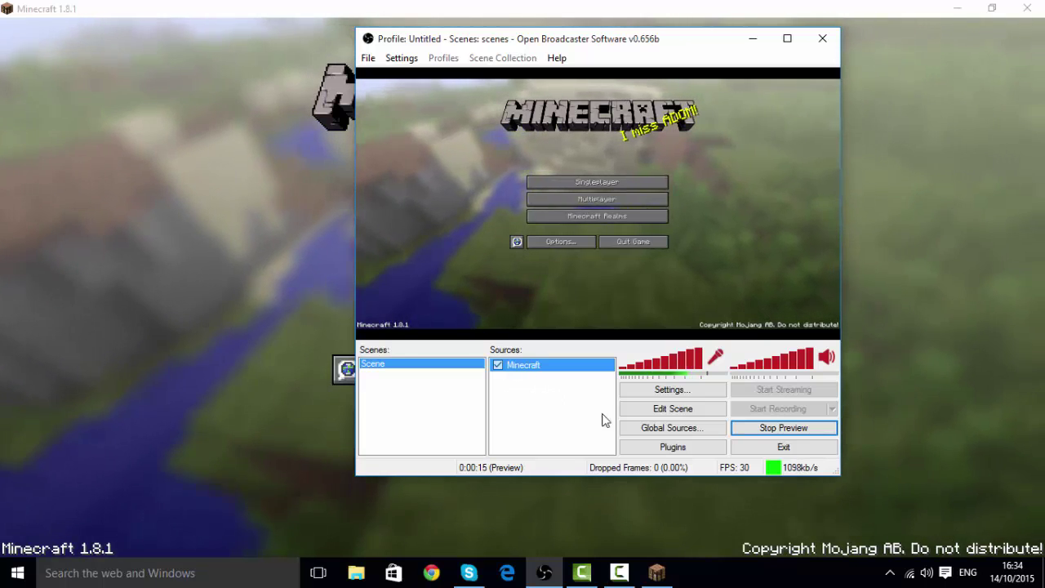
click(796, 433)
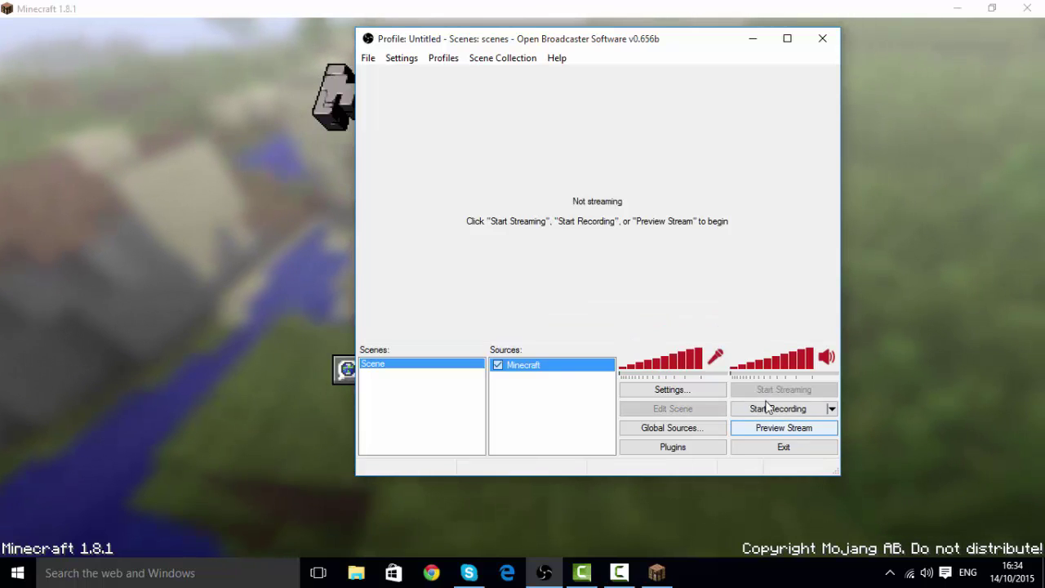
click(783, 429)
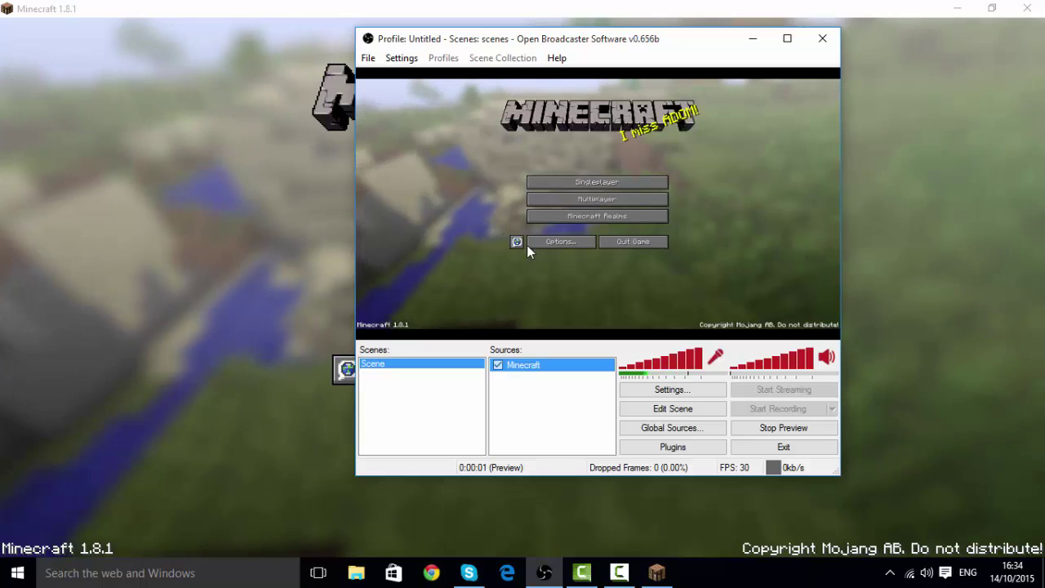
click(796, 428)
click(796, 430)
click(793, 431)
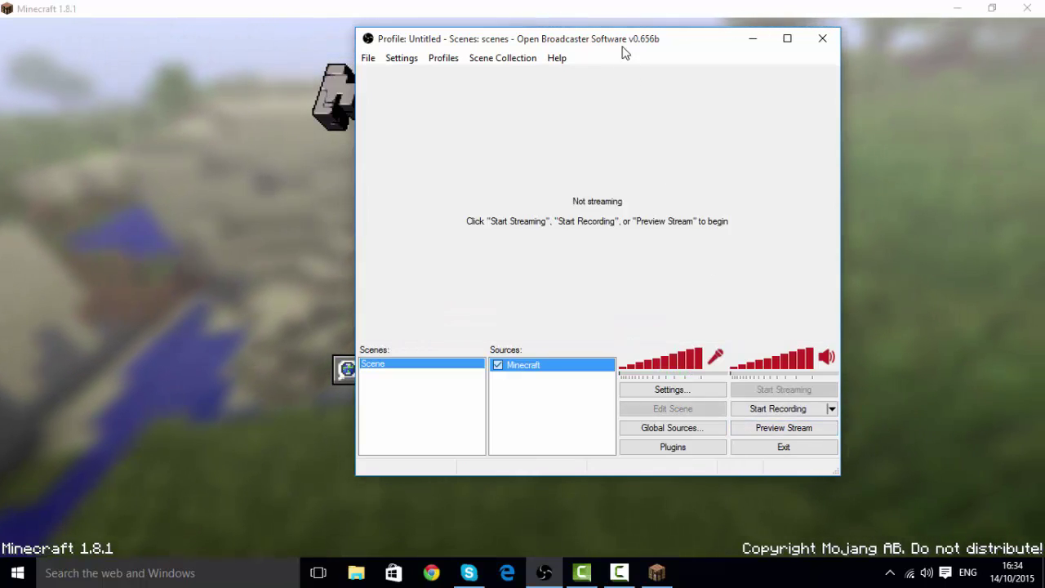
Move the Open Broadcaster Software window slightly aside and close the Minecraft 1.8.1 window behind it
drag(620, 44, 565, 61)
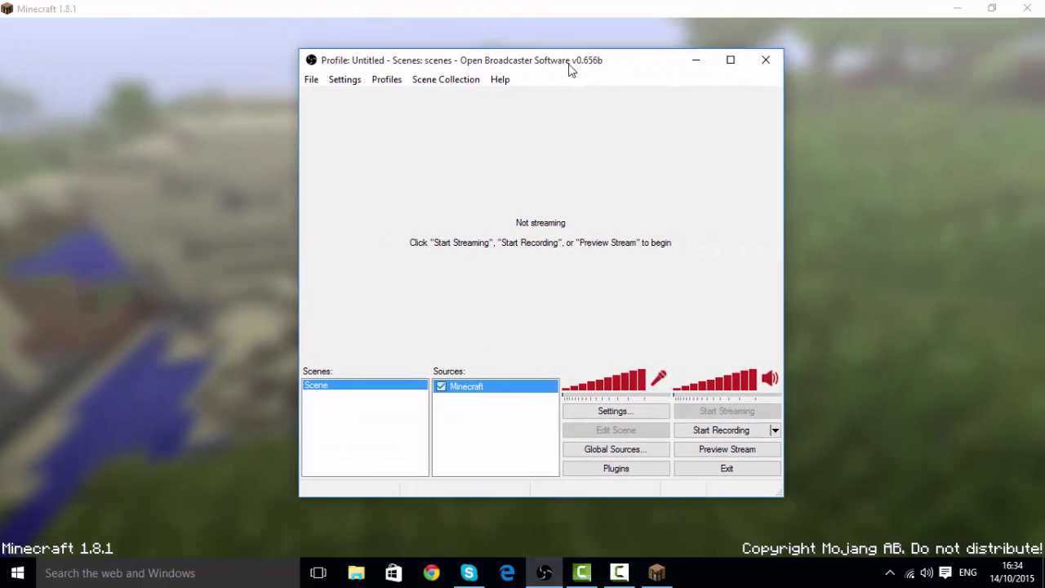
click(926, 8)
click(1015, 11)
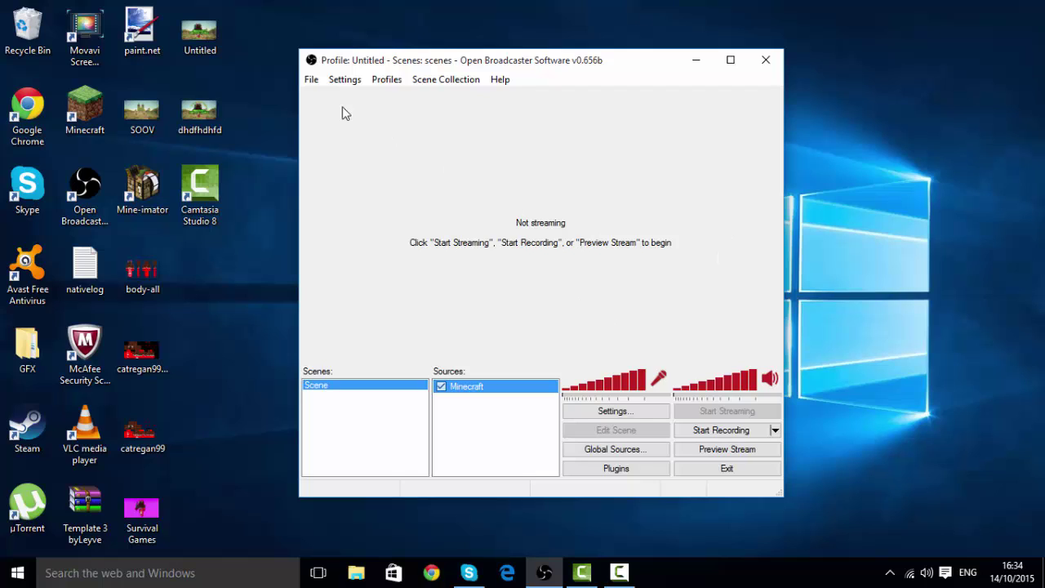
Reinitialize the audio devices in the Audio settings and confirm the settings
click(310, 81)
click(603, 190)
click(343, 79)
click(363, 96)
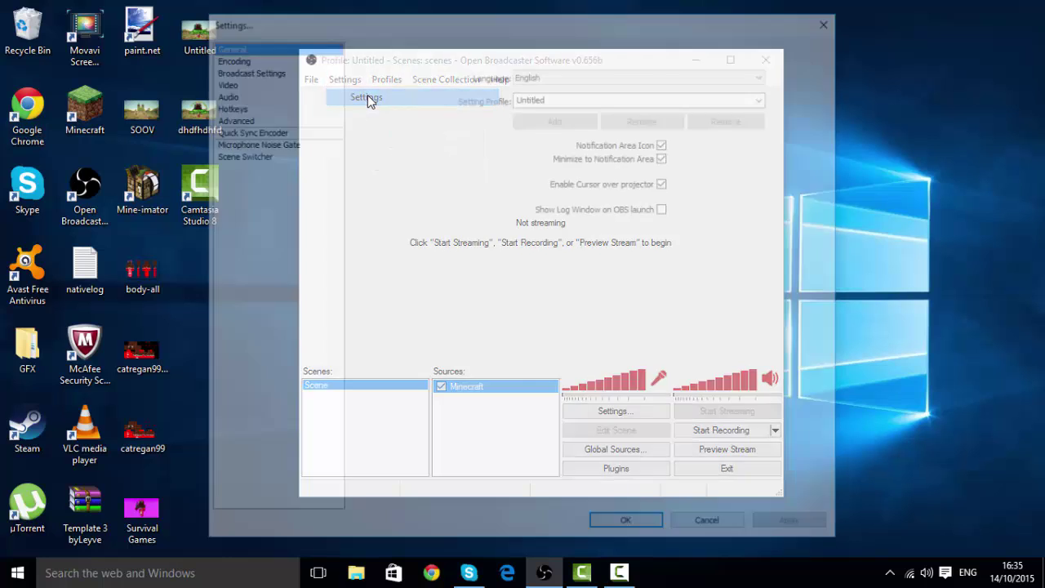
click(284, 95)
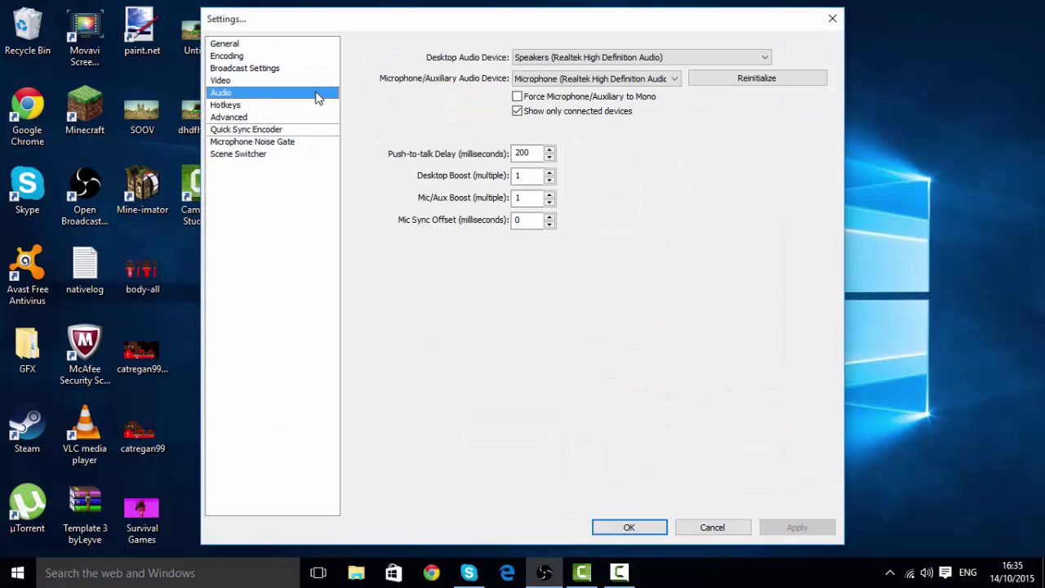
click(755, 79)
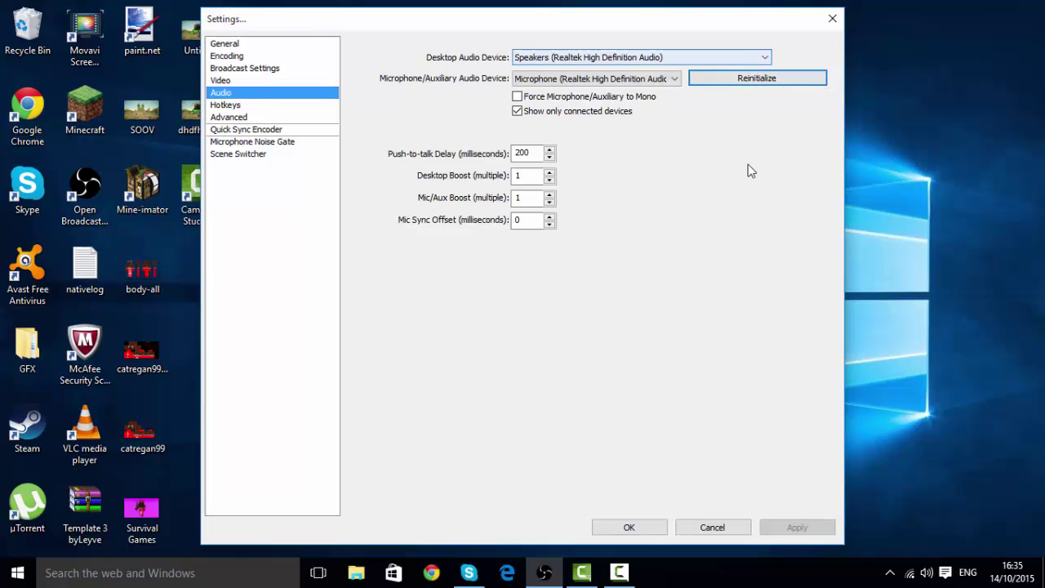
click(643, 528)
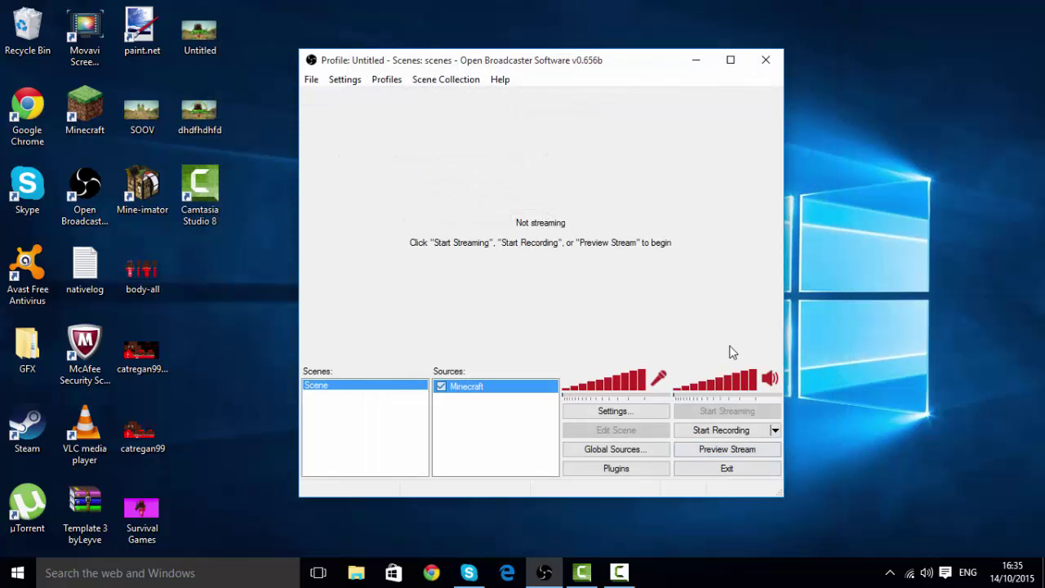